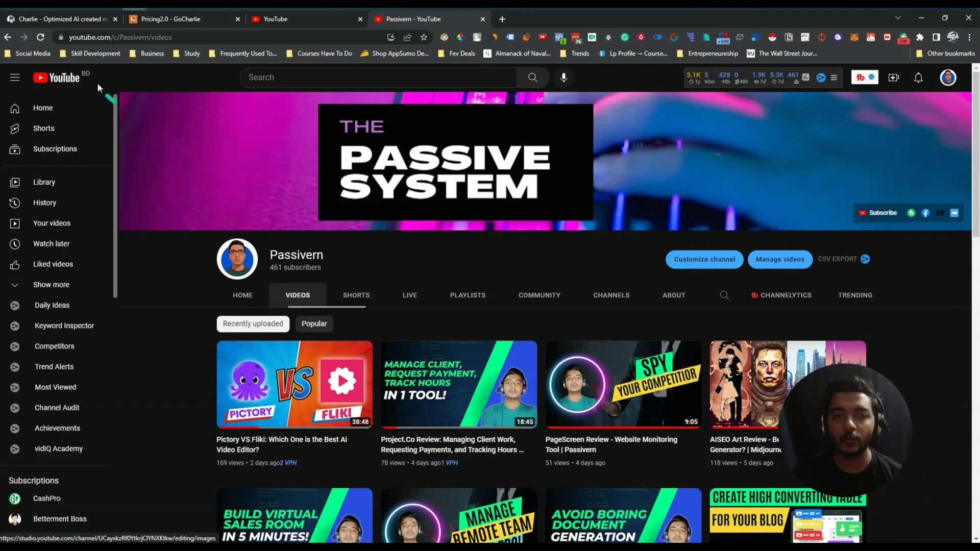
Switch from the YouTube channel's videos page to the GoCharlie.ai dashboard tab
left_click(56, 19)
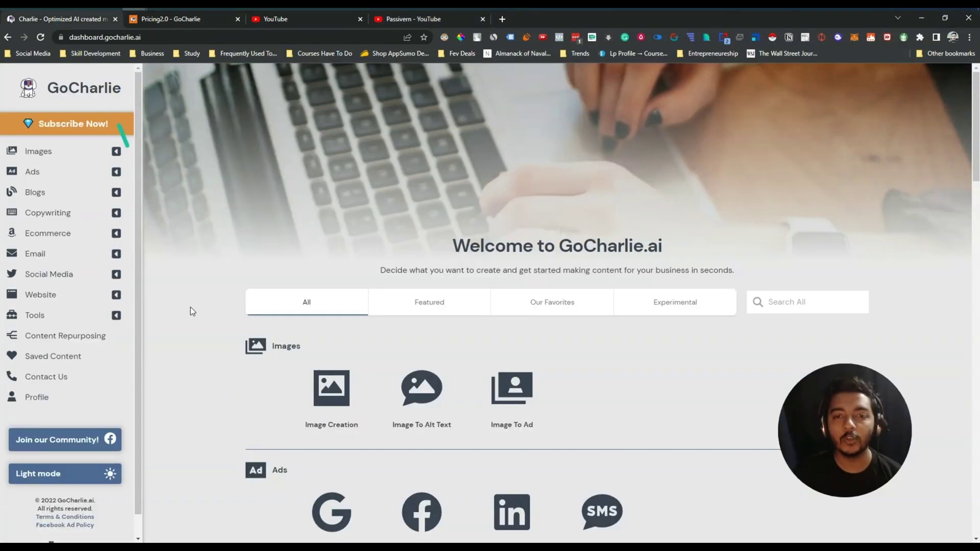
scroll(252, 377, "down", 3)
scroll(252, 377, "down", 10)
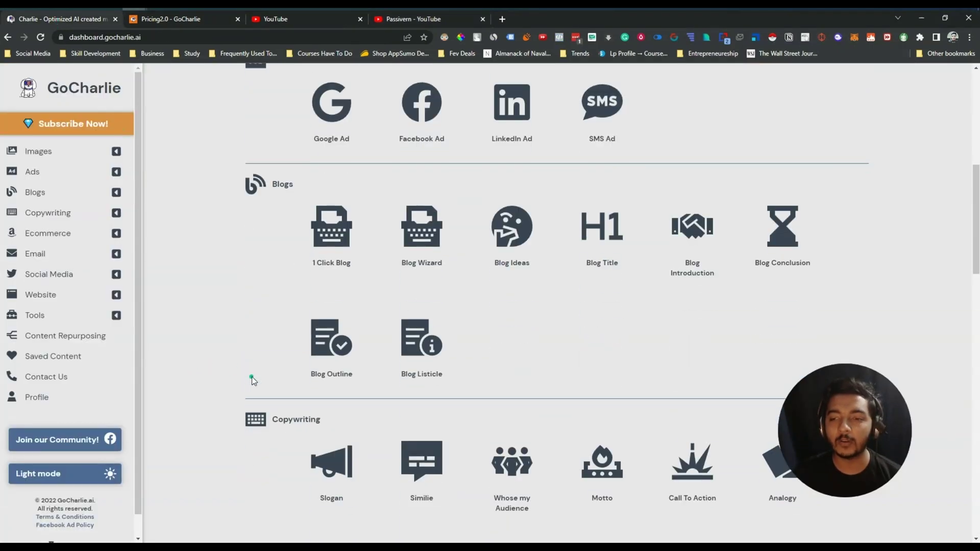
scroll(252, 377, "down", 6)
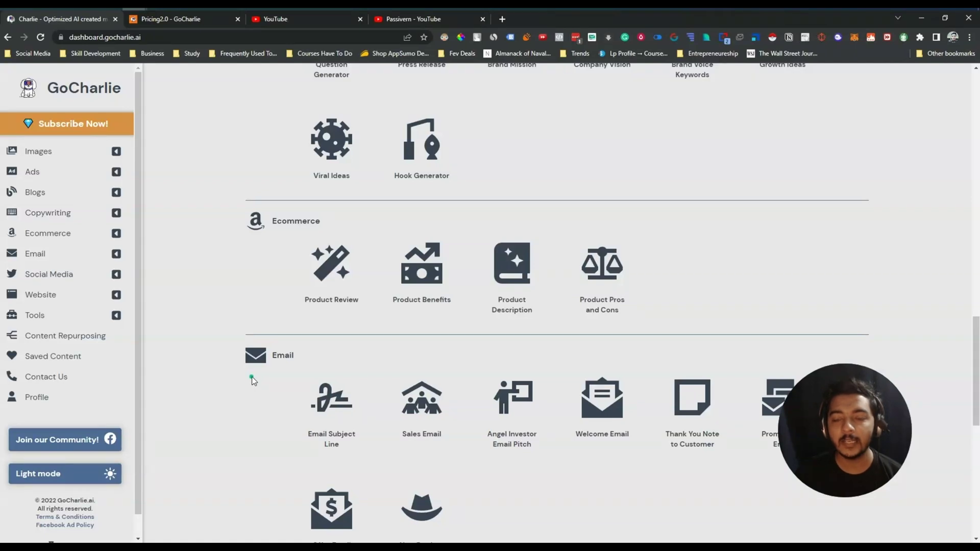
scroll(252, 377, "down", 3)
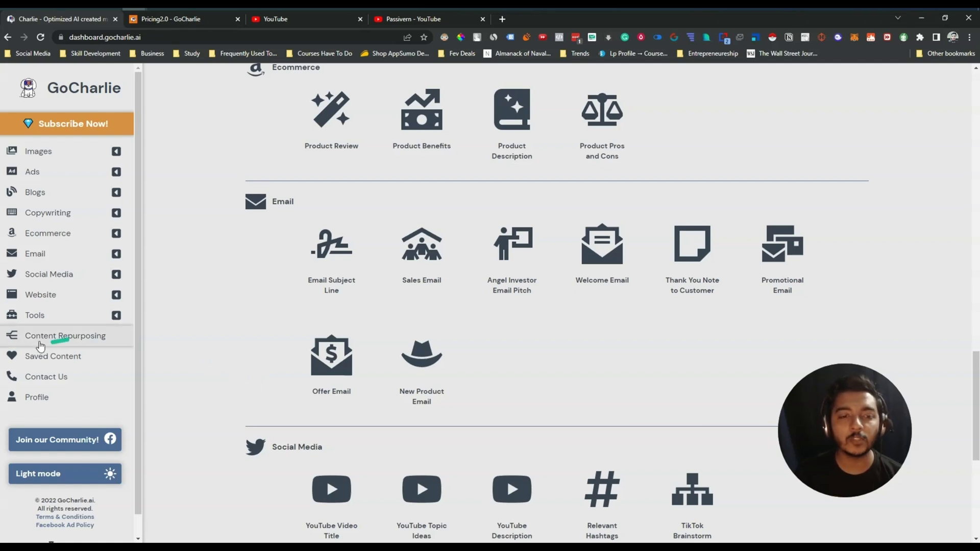
left_click(60, 344)
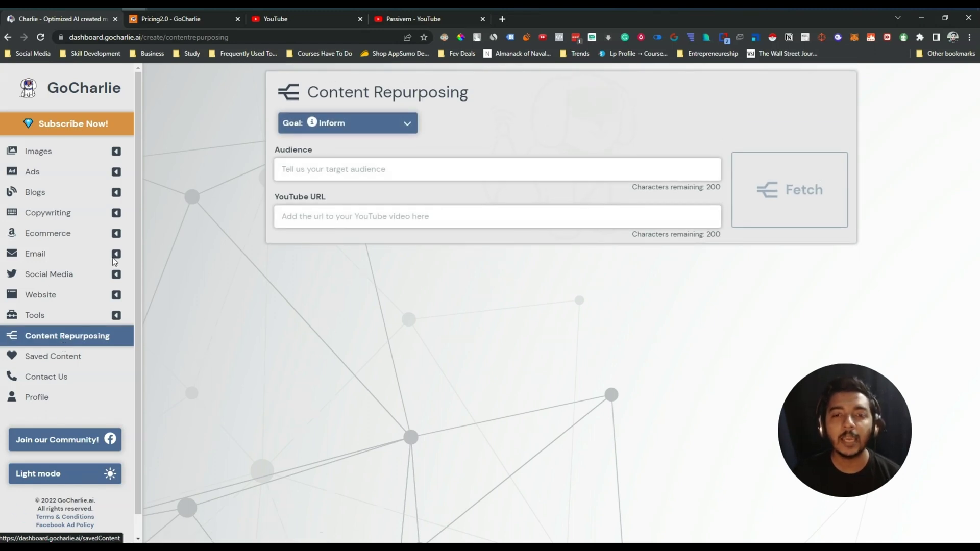
Focus the empty YouTube URL field on Content Repurposing, then switch to the YouTube home page
left_click(289, 220)
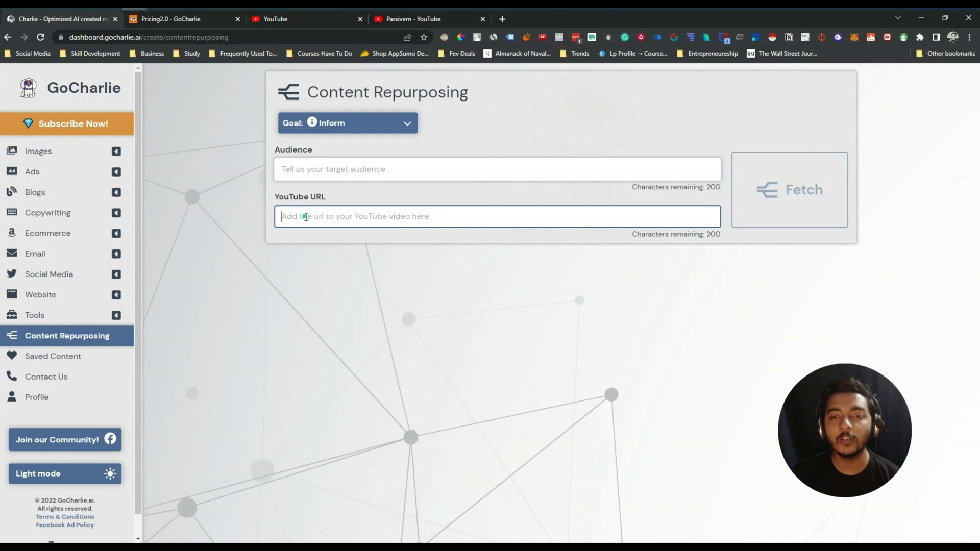
left_click(330, 21)
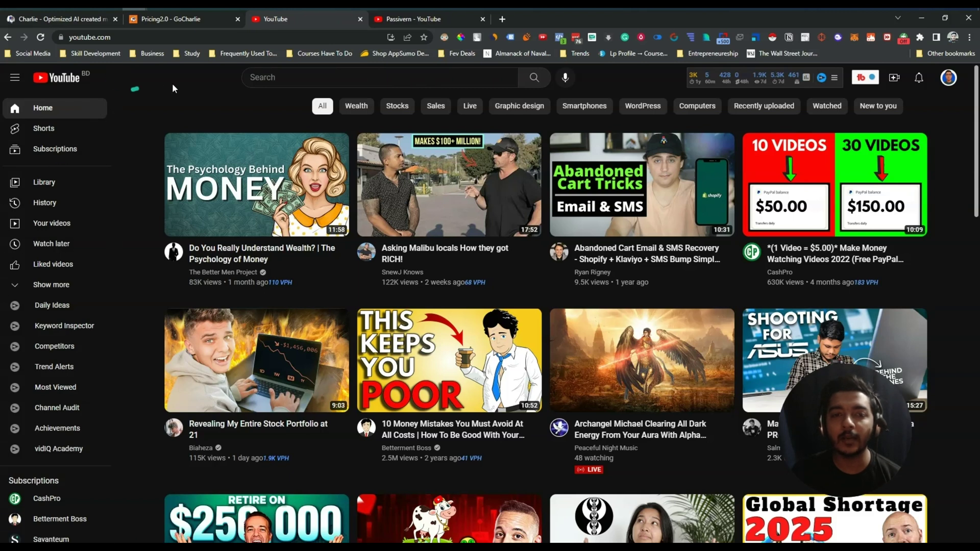
Open 'Do You Really Understand Wealth?', copy its address, and return to GoCharlie's URL field
mouse_move(255, 202)
left_click(255, 201)
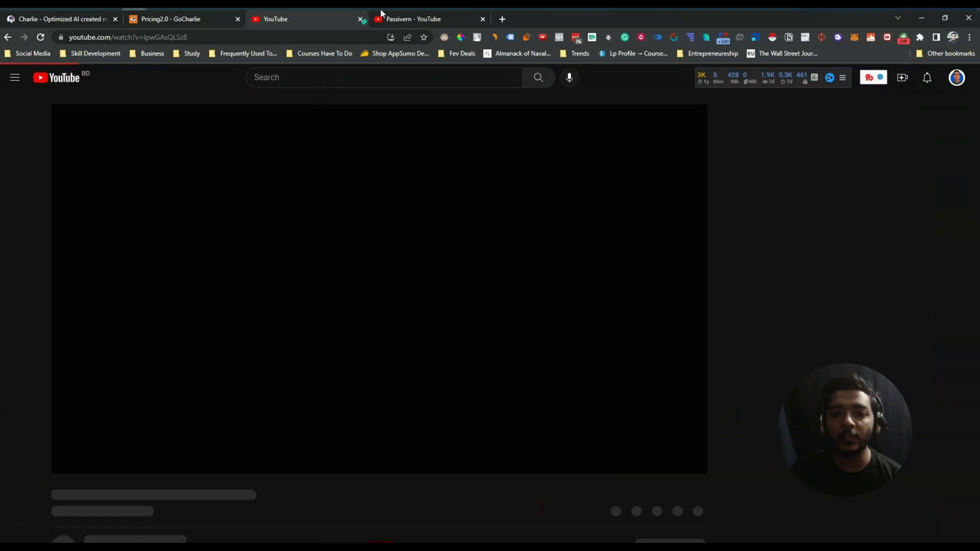
left_click(225, 36)
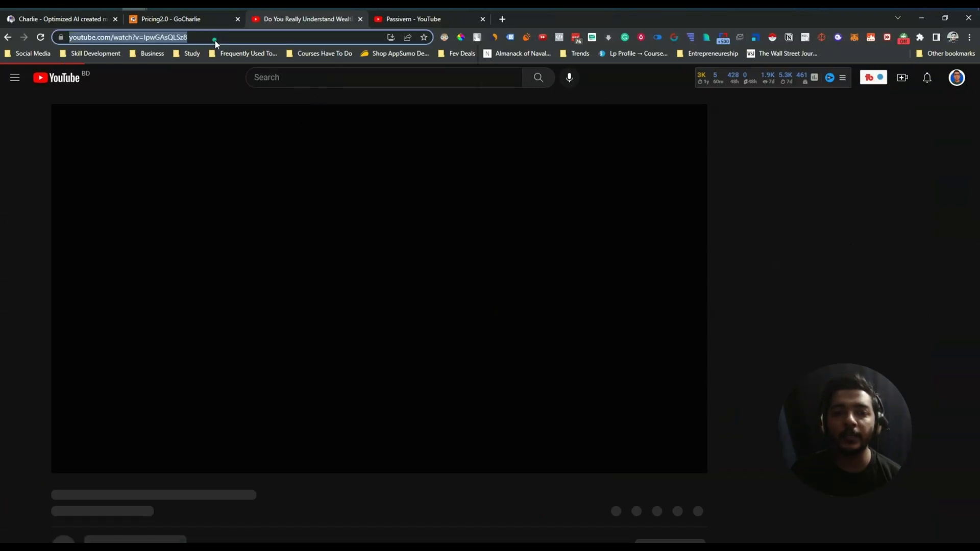
right_click(216, 39)
left_click(250, 97)
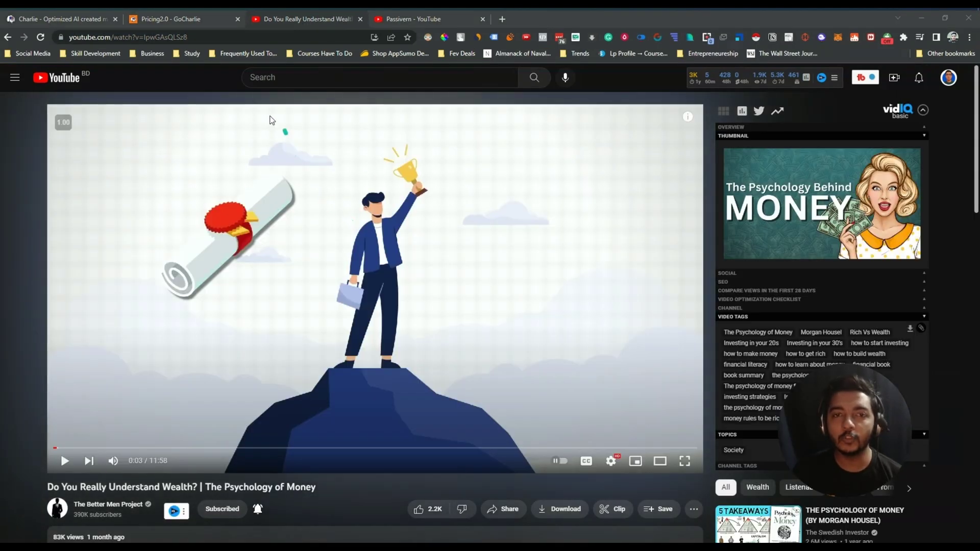
left_click(82, 21)
left_click(301, 225)
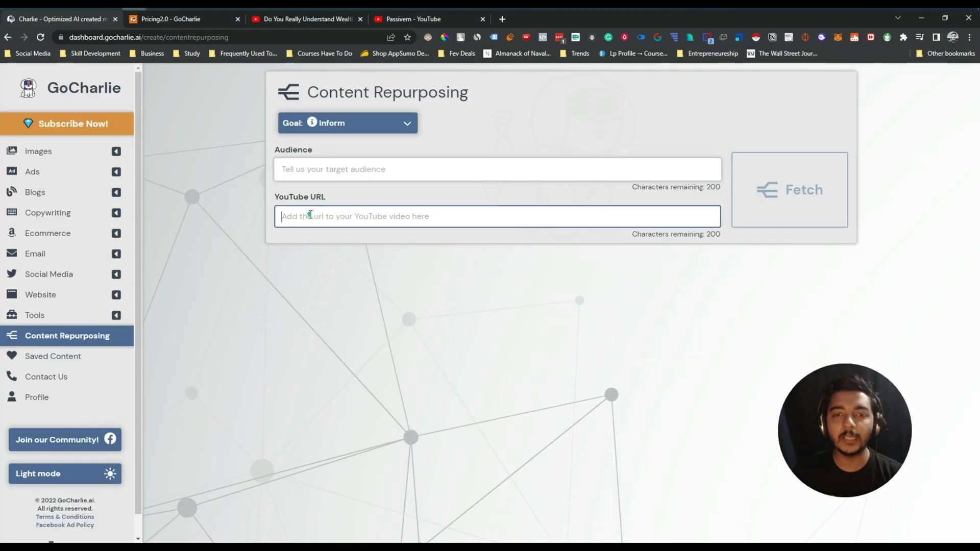
Paste the video link into the form and set Audience to 'Financially Aware People'
key("ctrl+v")
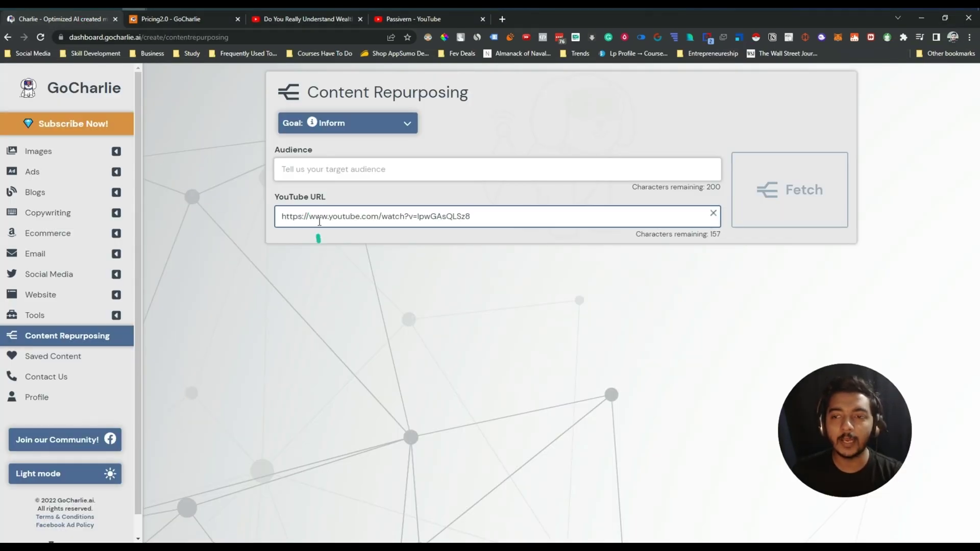
left_click(319, 169)
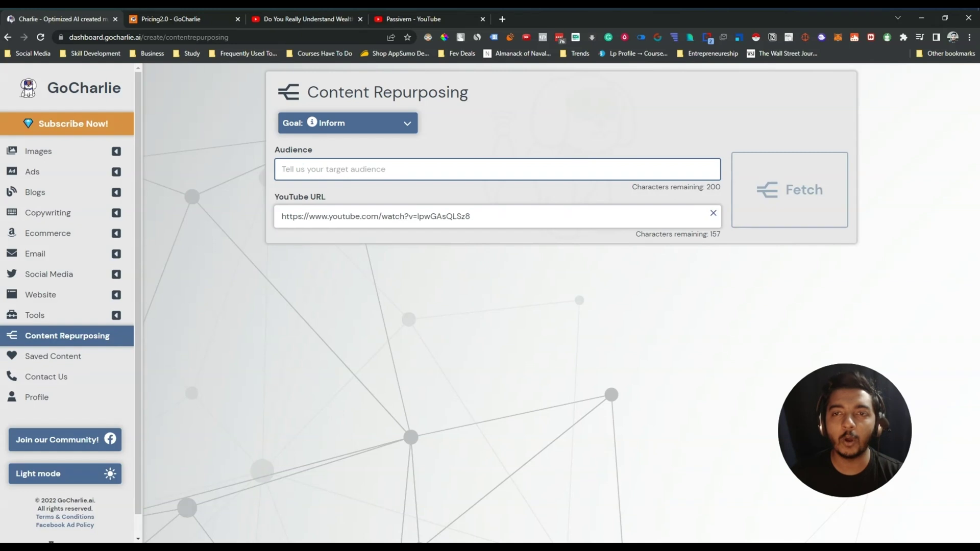
type("F")
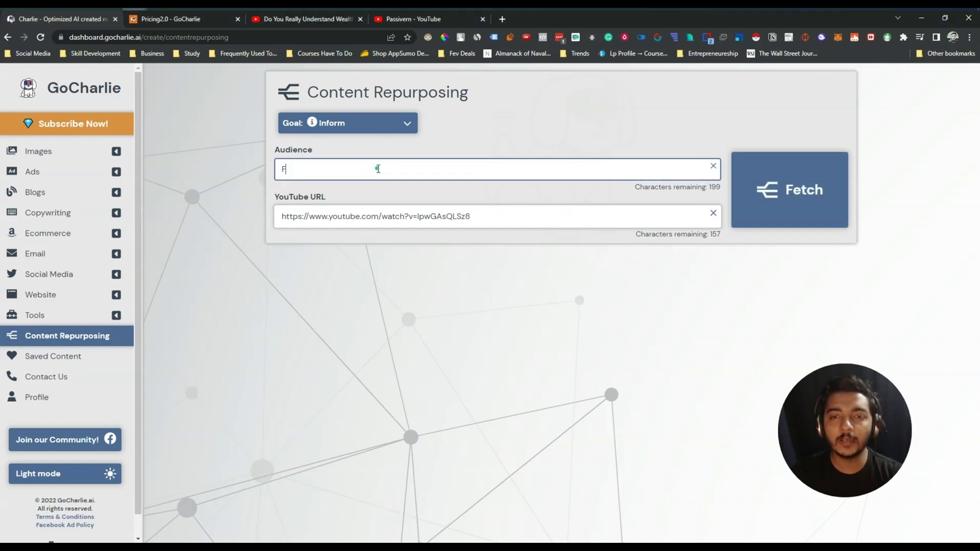
type("inancially Aware People")
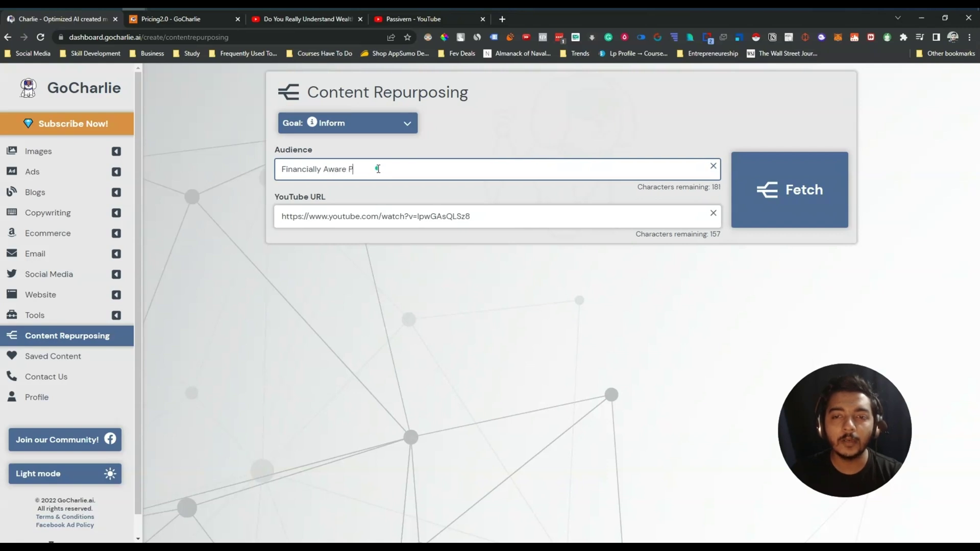
left_click(785, 300)
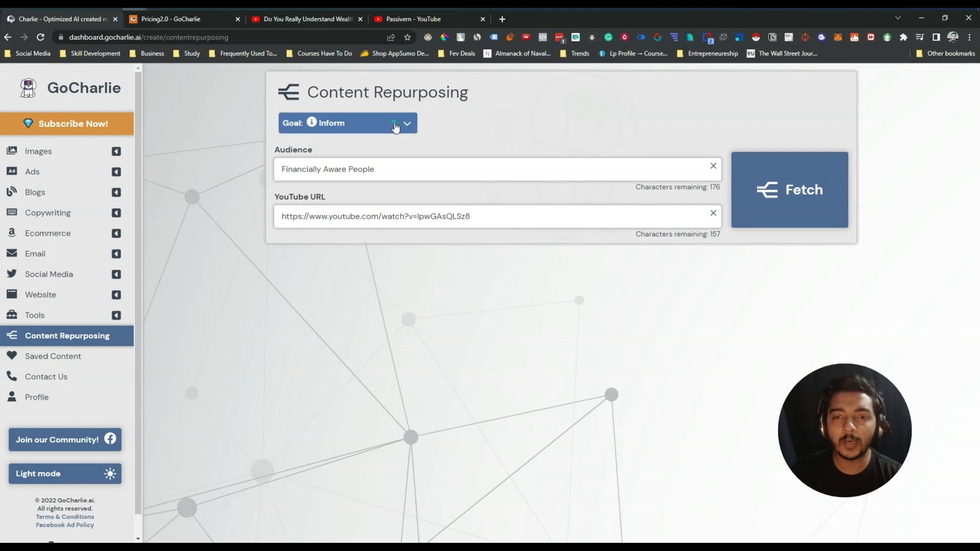
Keep the Goal at Inform, fetch the repurposed notes from the wealth video, then view the video tab
left_click(396, 126)
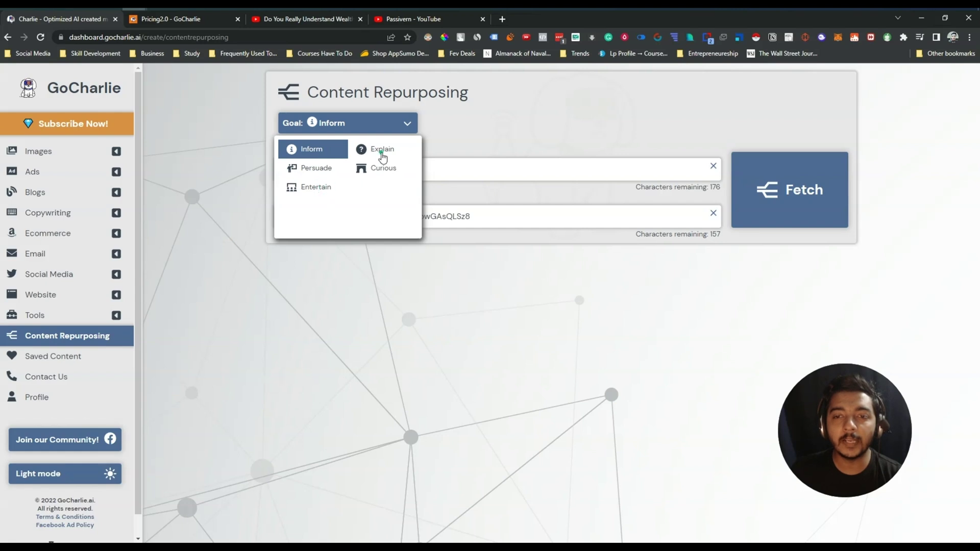
left_click(482, 134)
left_click(378, 125)
left_click(474, 120)
left_click(802, 200)
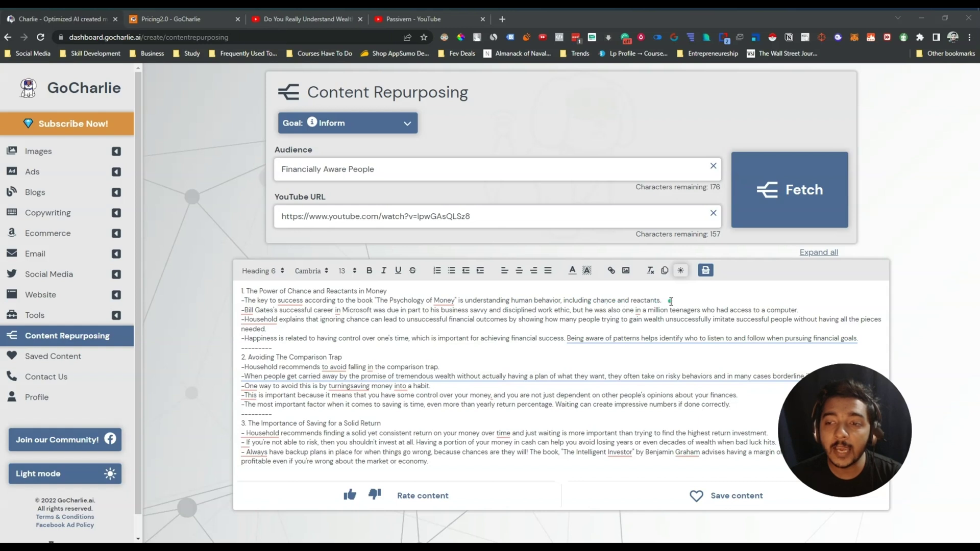
left_click(307, 19)
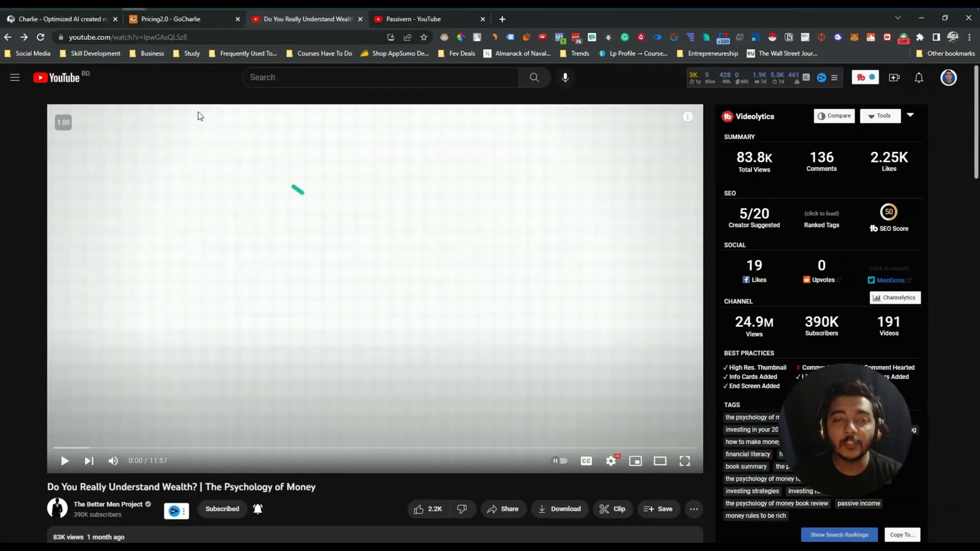
left_click(70, 21)
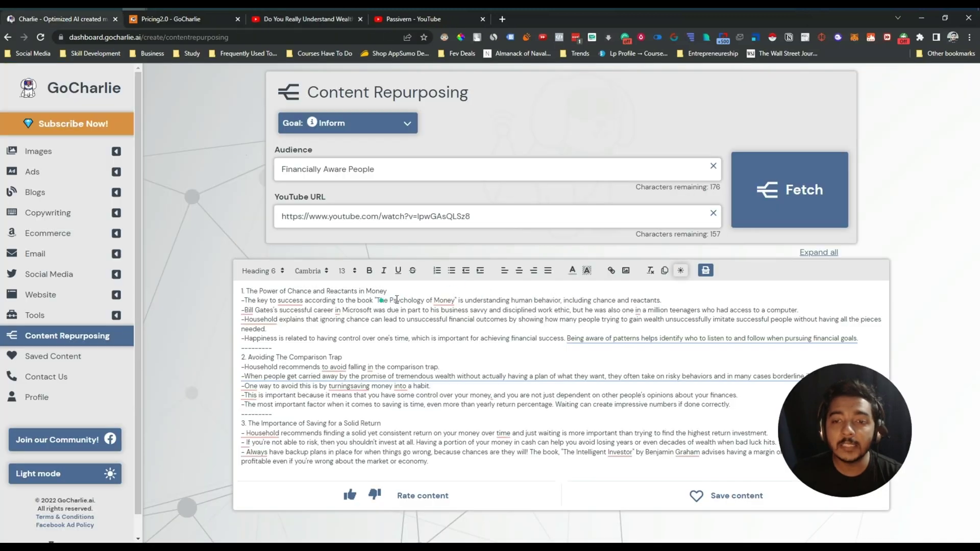
left_click(306, 19)
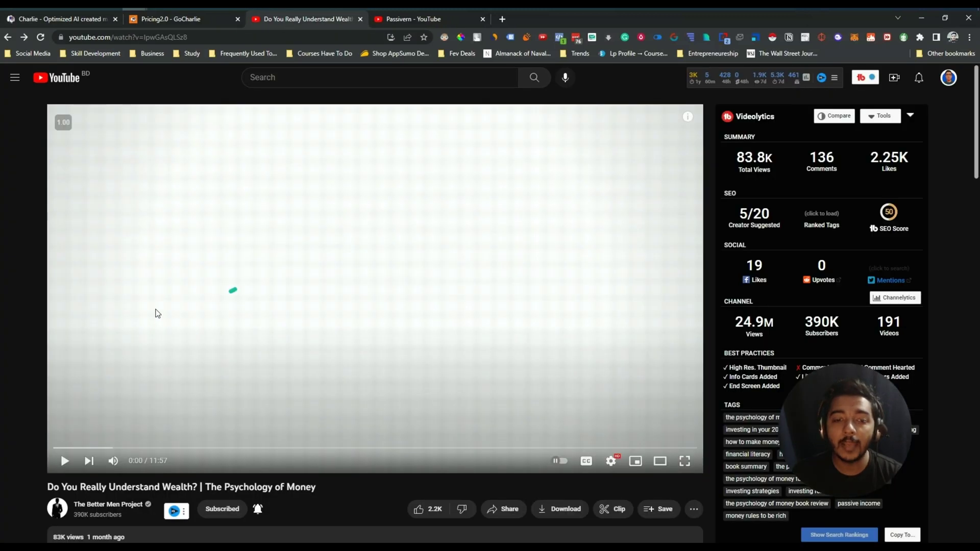
scroll(155, 316, "down", 4)
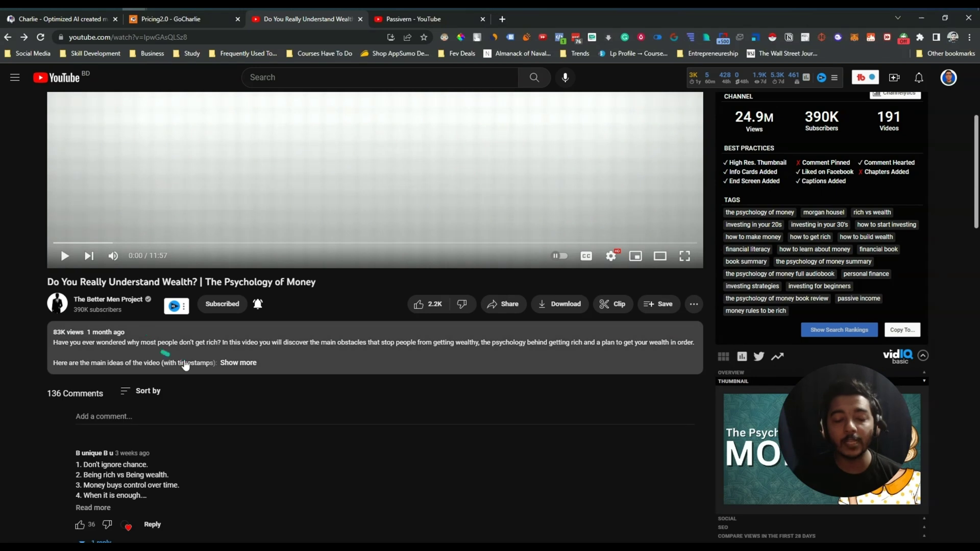
left_click(185, 365)
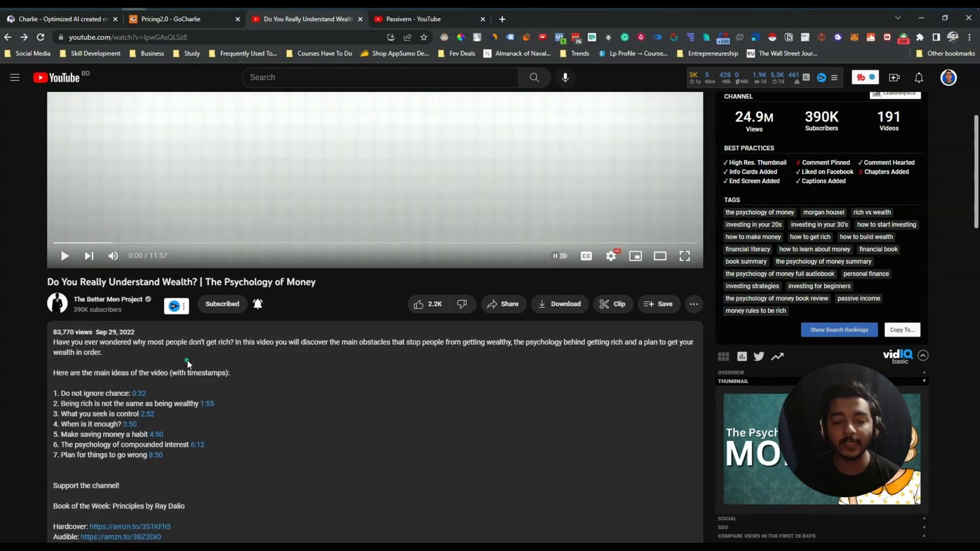
scroll(187, 363, "up", 4)
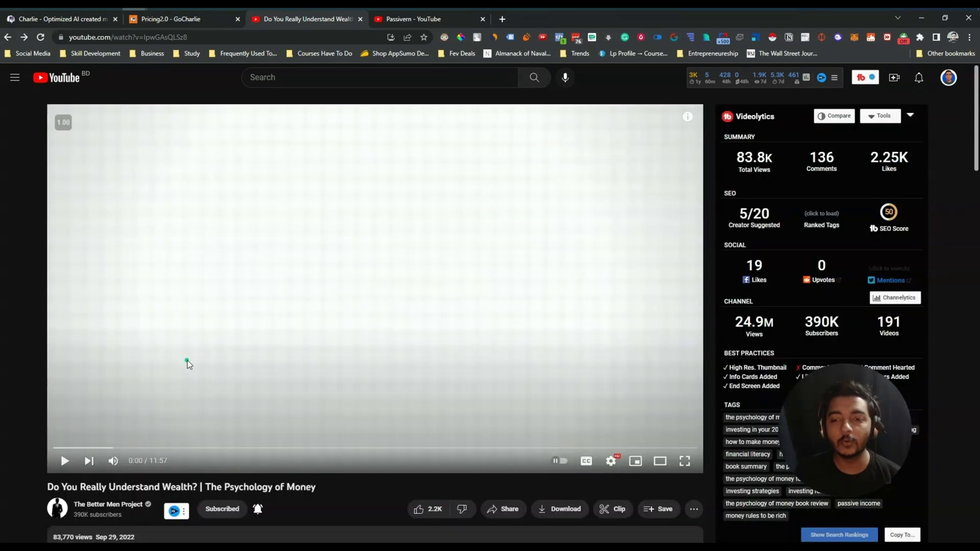
left_click(56, 19)
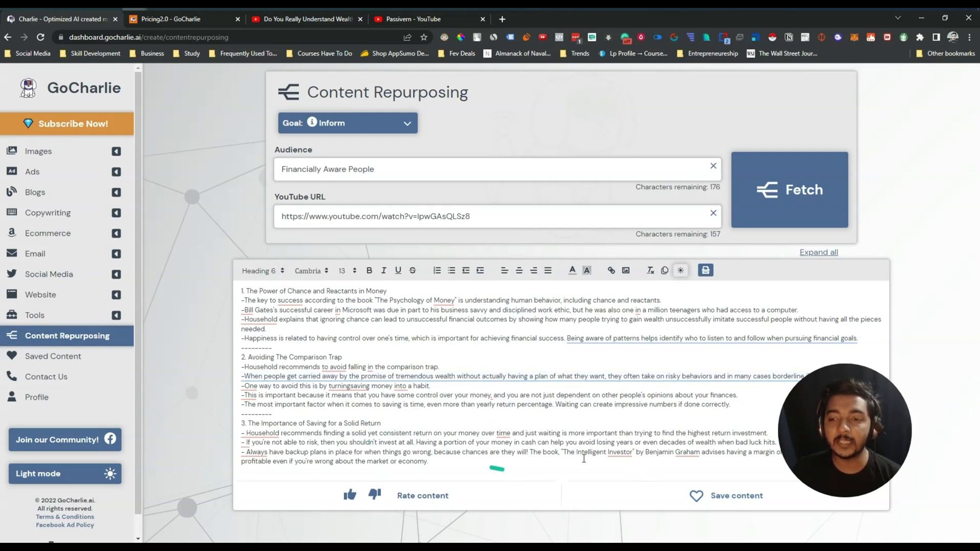
Save the generated notes, then choose Make Blog from the outline card's menu in Saved Content
left_click(722, 500)
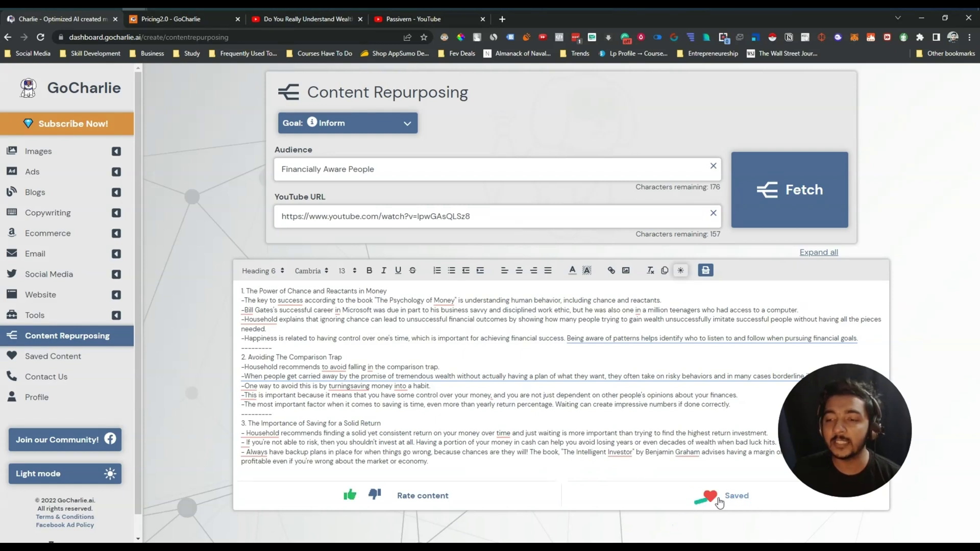
left_click(48, 357)
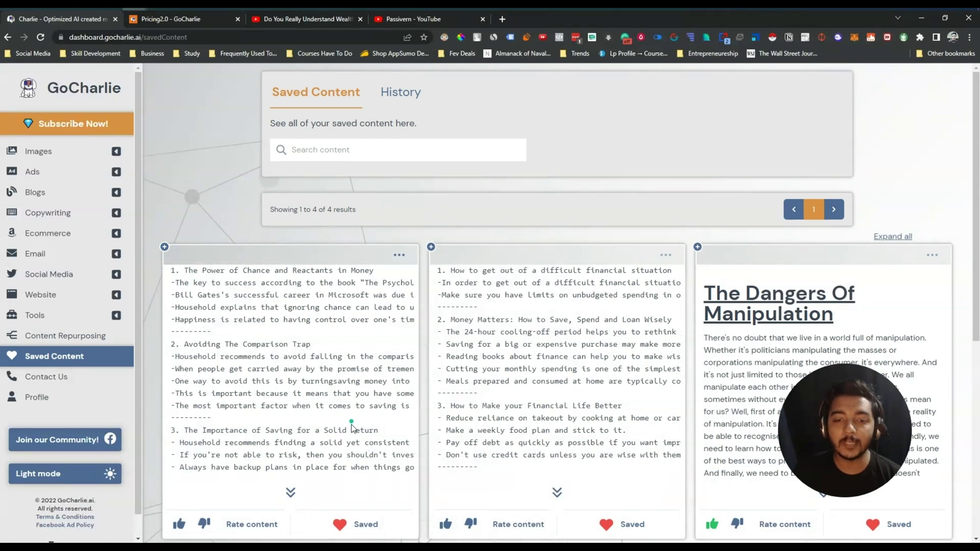
left_click(401, 256)
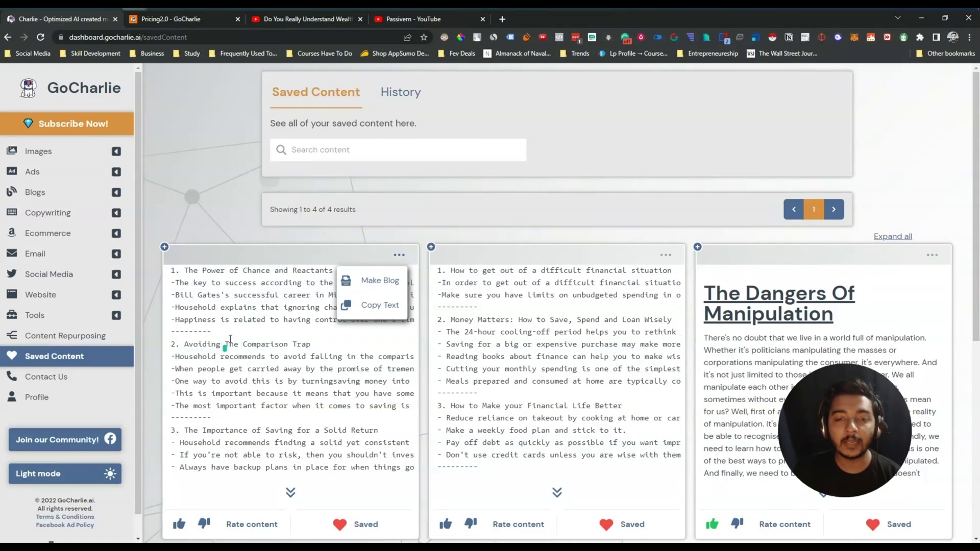
left_click(384, 282)
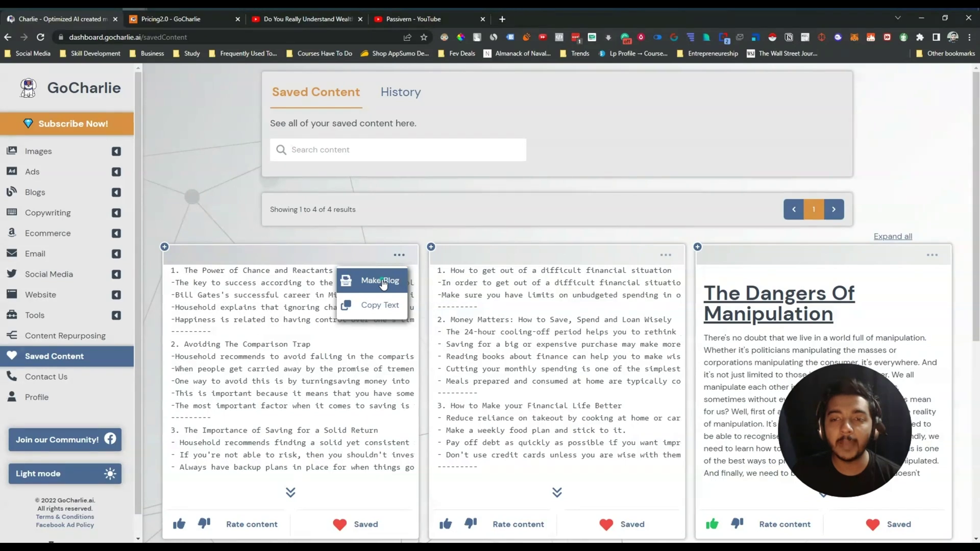
left_click(353, 272)
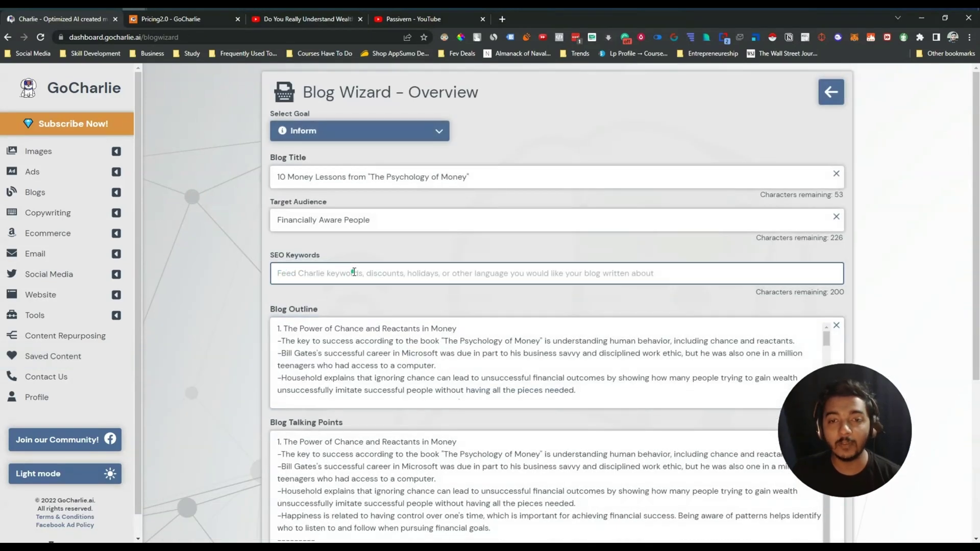
left_click_drag(873, 470, 907, 161)
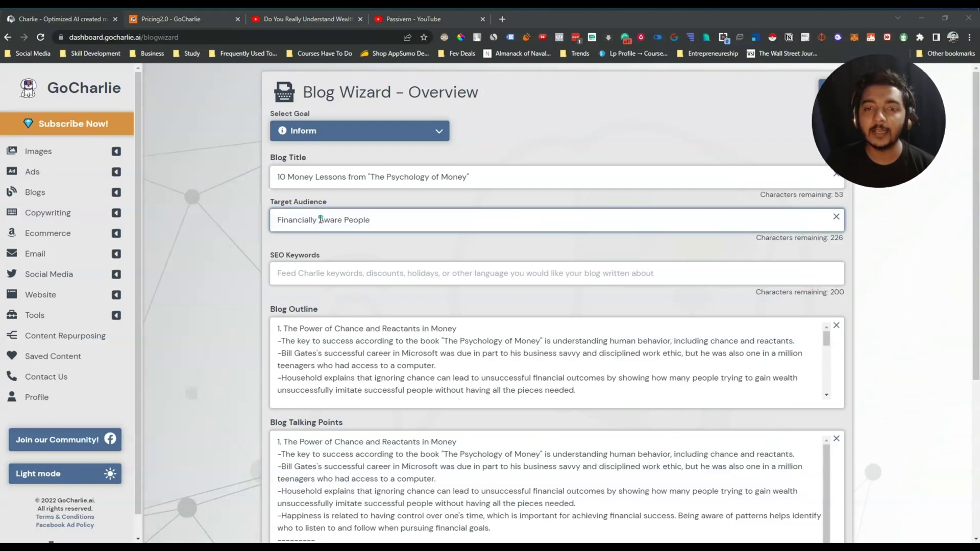
scroll(403, 307, "down", 2)
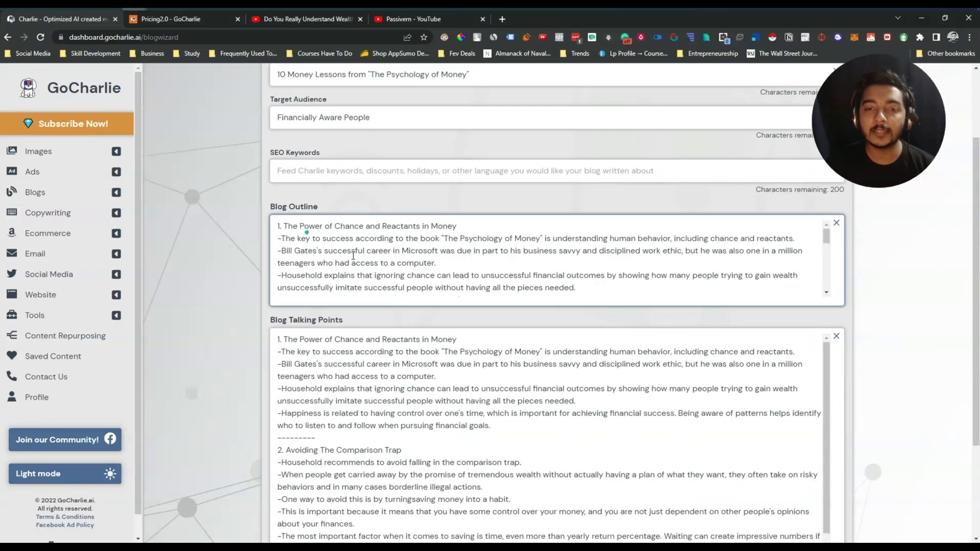
left_click(479, 296, "shift")
left_click(487, 289)
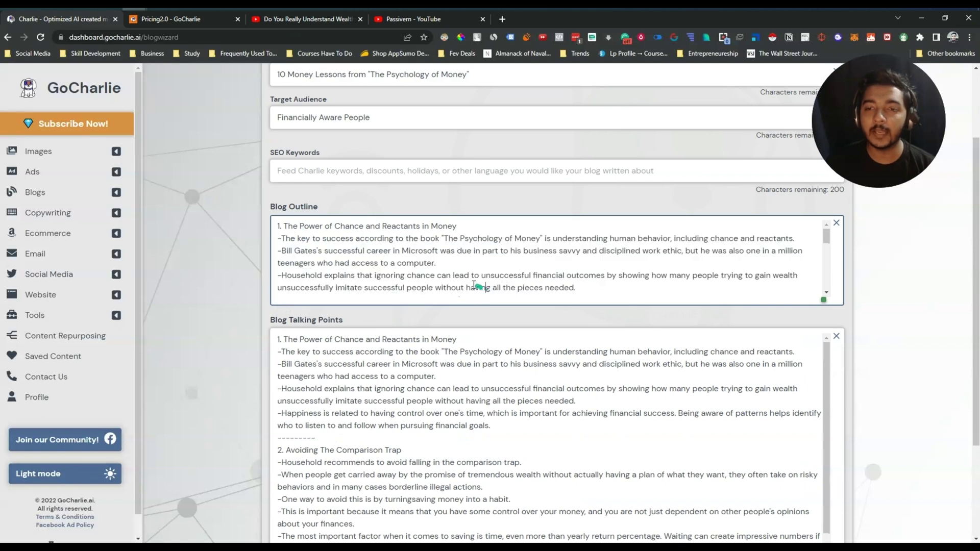
scroll(477, 286, "down", 8)
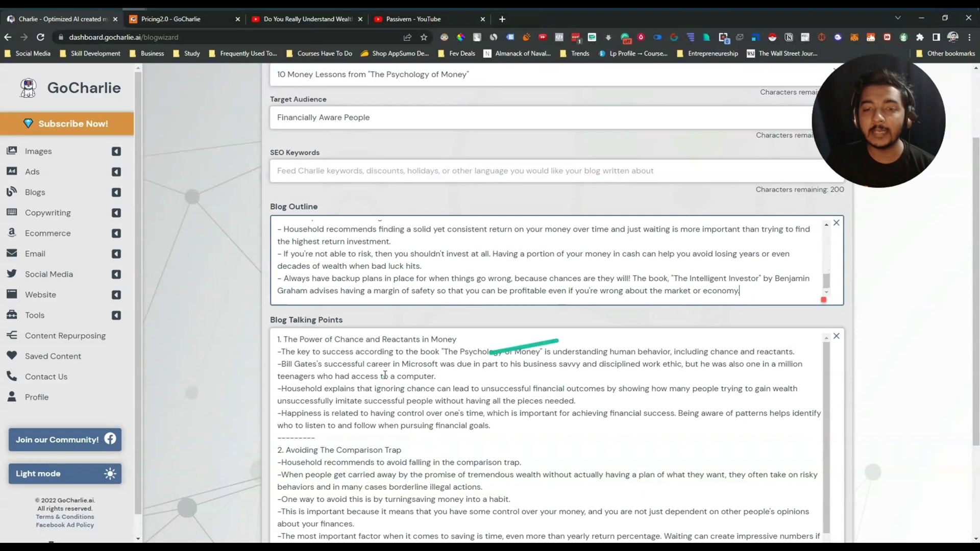
scroll(459, 357, "down", 2)
scroll(393, 384, "up", 2)
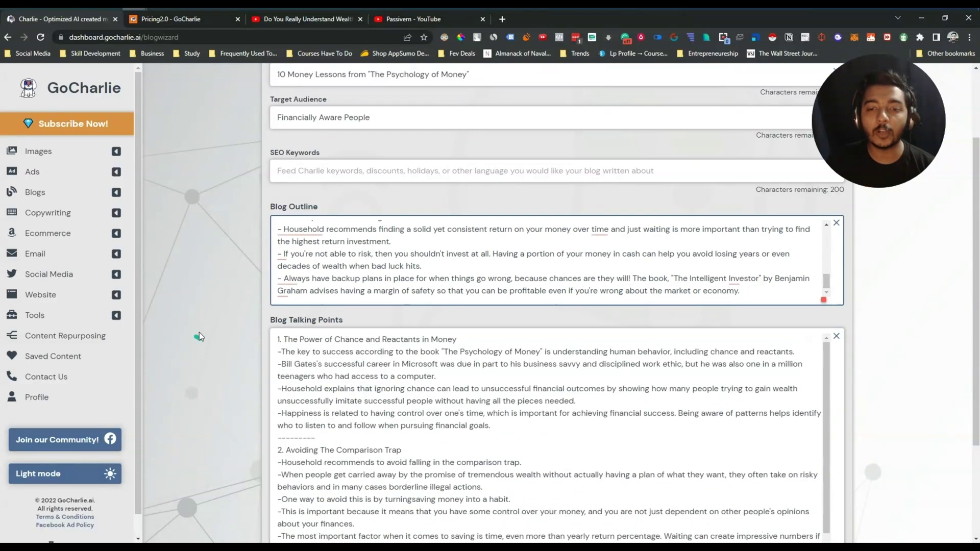
scroll(206, 332, "down", 3)
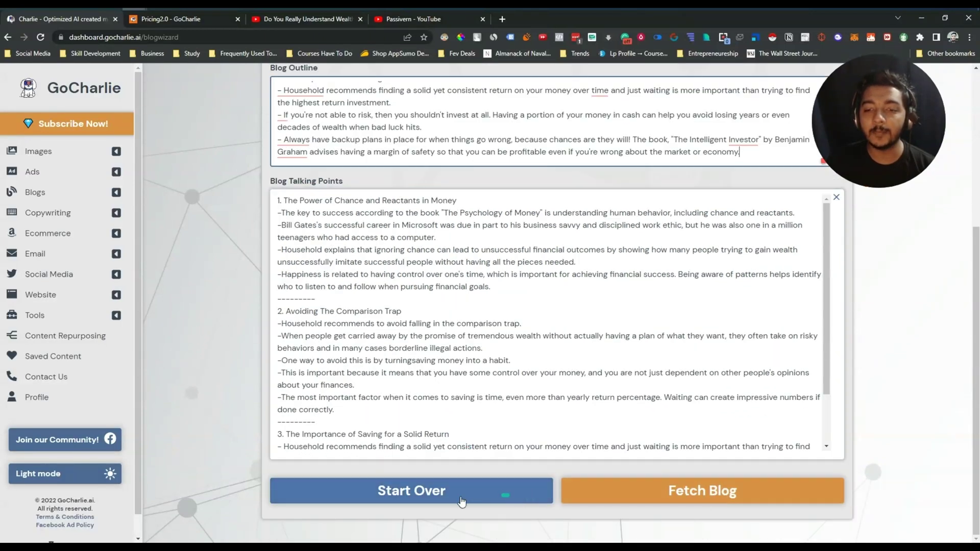
left_click(709, 498)
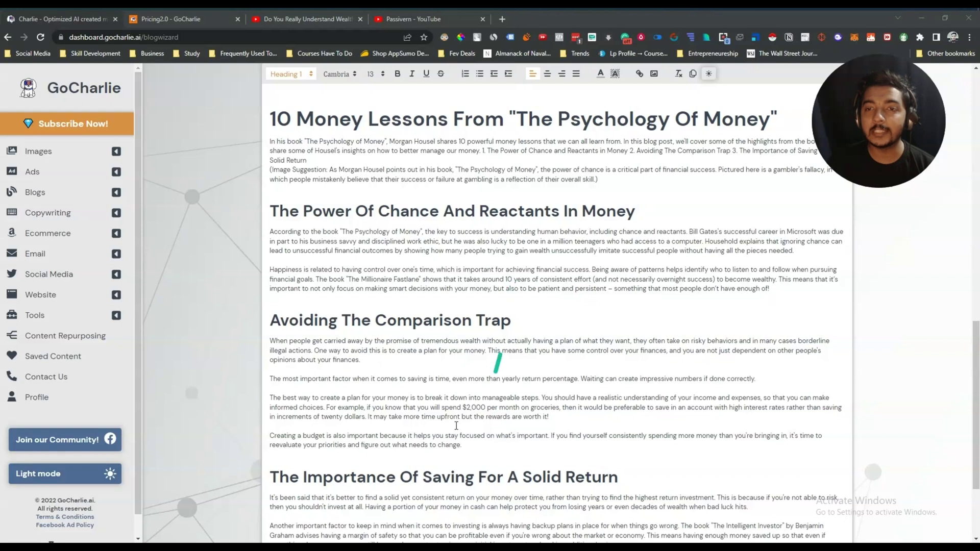
Review the generated headings: Power Of Chance, Comparison Trap, Saving For A Solid Return, To Wrap Things Up
scroll(456, 426, "up", 6)
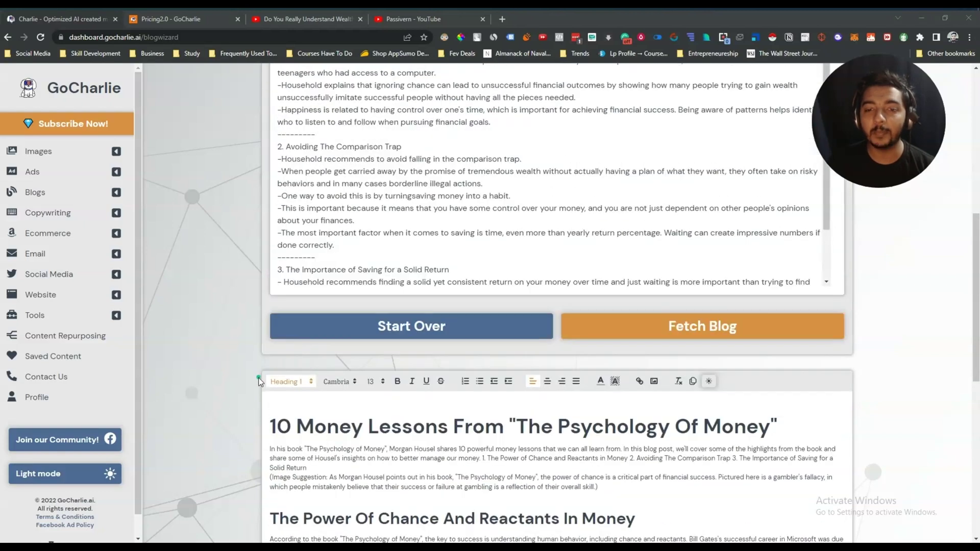
scroll(313, 276, "down", 6)
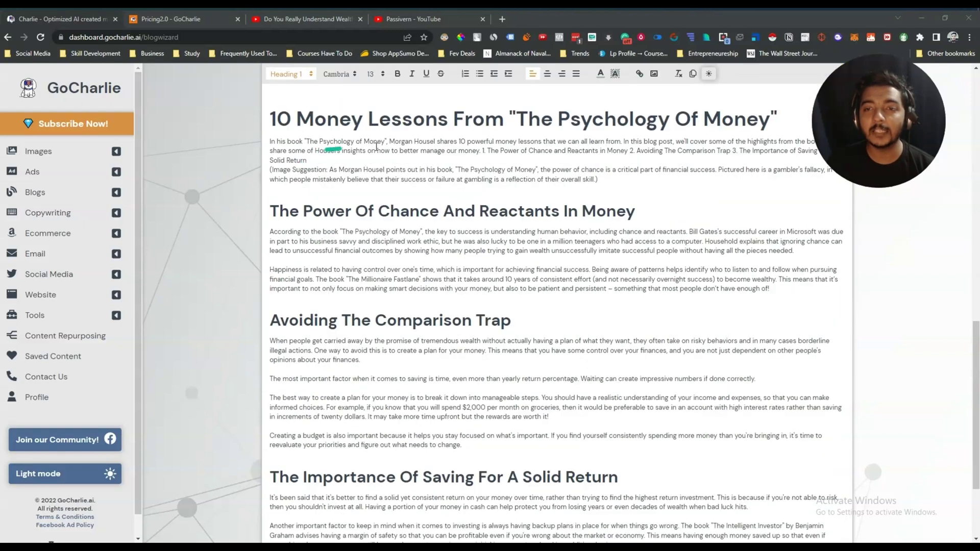
left_click_drag(289, 211, 313, 211)
left_click_drag(376, 213, 602, 213)
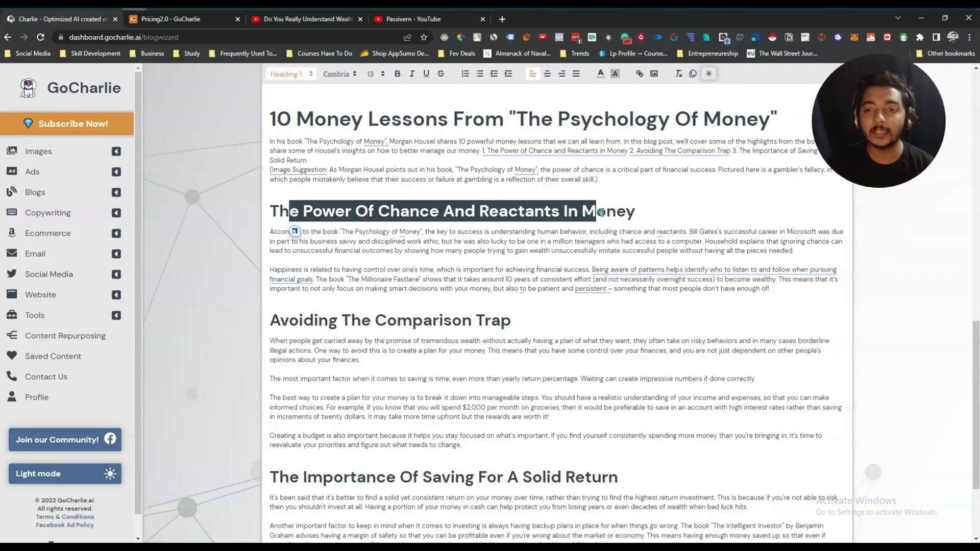
left_click_drag(271, 320, 513, 320)
scroll(357, 388, "down", 3)
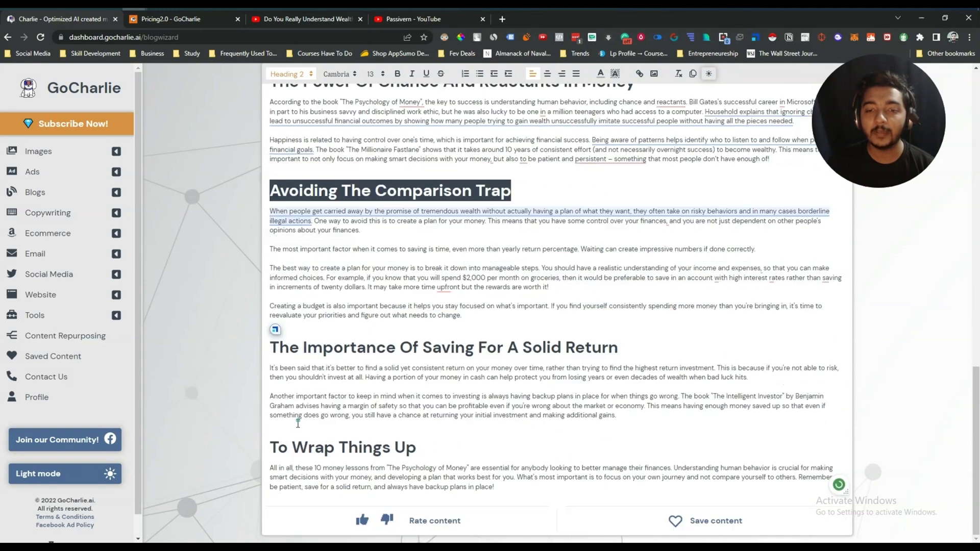
triple_click(313, 350)
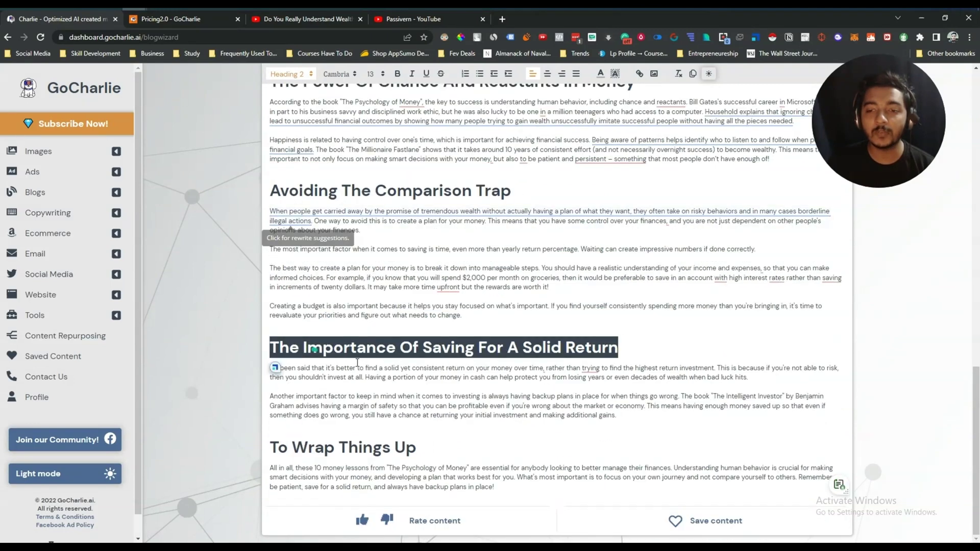
left_click(521, 366)
left_click(293, 448)
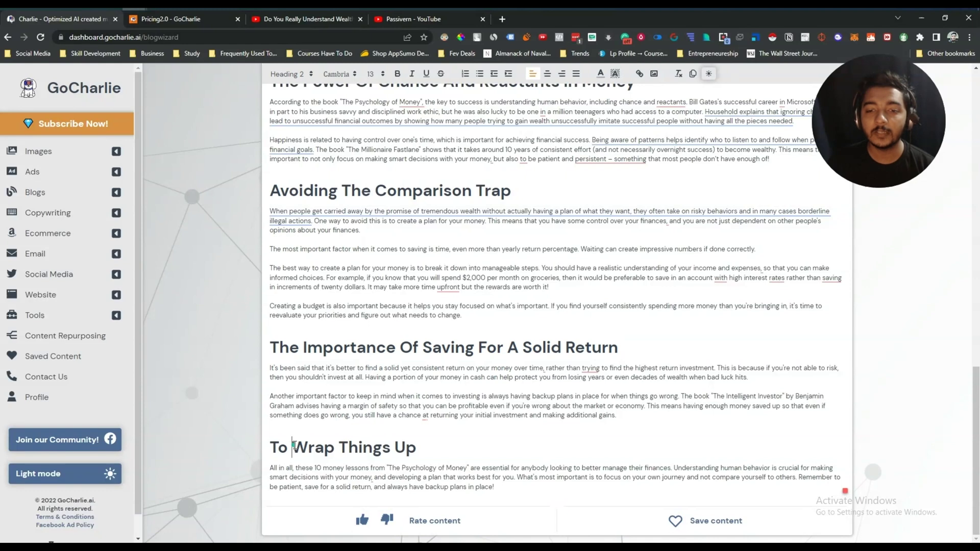
triple_click(294, 447)
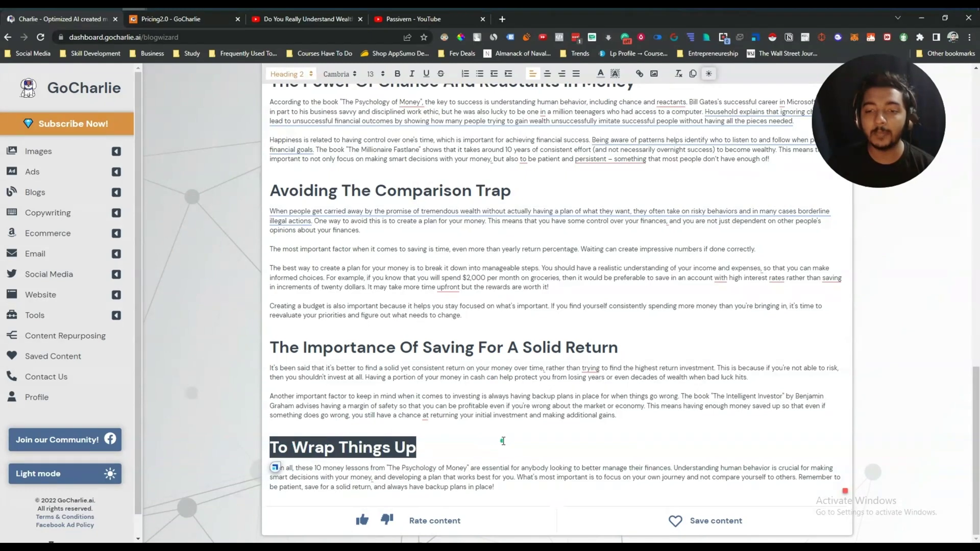
Count the whole article's words and characters with Word Counter Plus (4488 characters)
scroll(503, 441, "up", 5)
left_click_drag(278, 194, 494, 487)
right_click(488, 486)
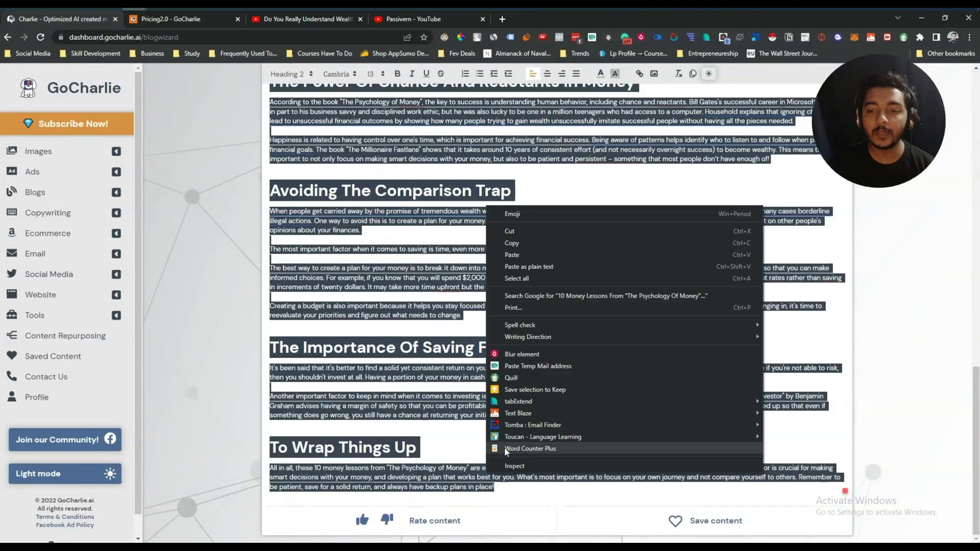
left_click(513, 449)
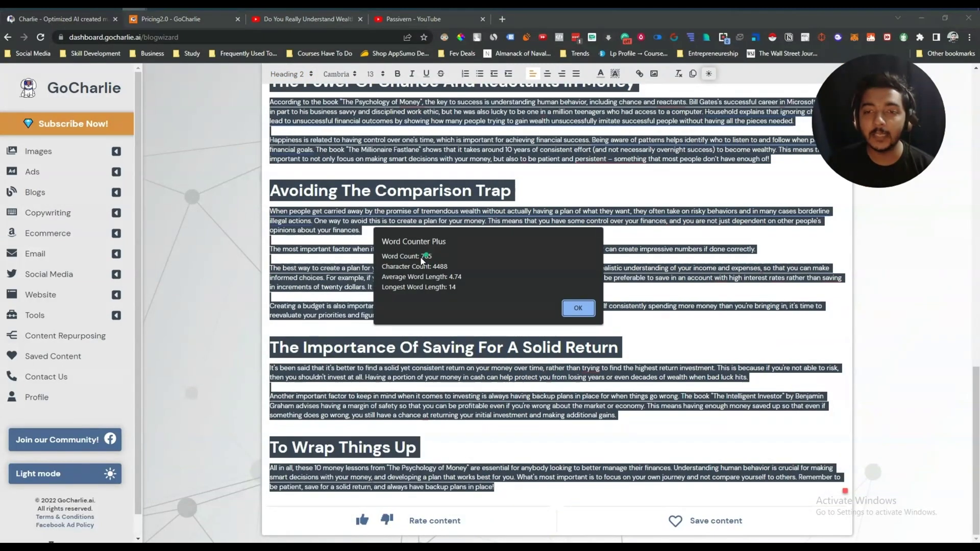
left_click(567, 304)
left_click(192, 372)
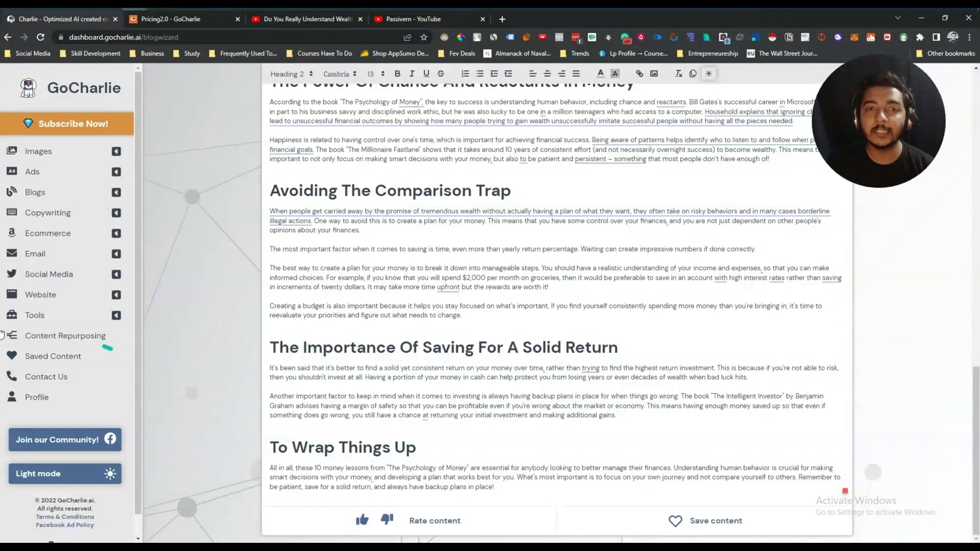
Visit the YouTube video and home page, then return to the GoCharlie article's top
left_click(317, 22)
left_click(79, 79)
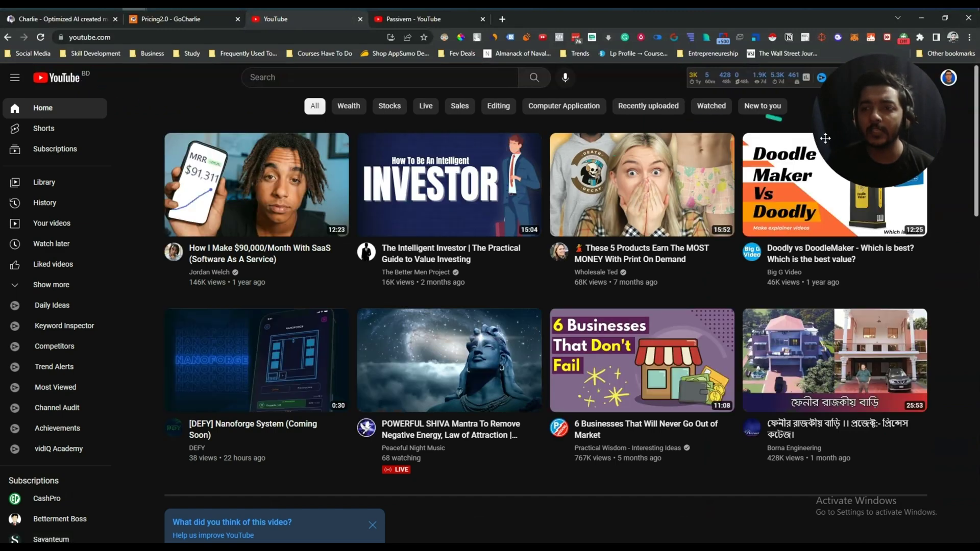
left_click_drag(825, 138, 830, 193)
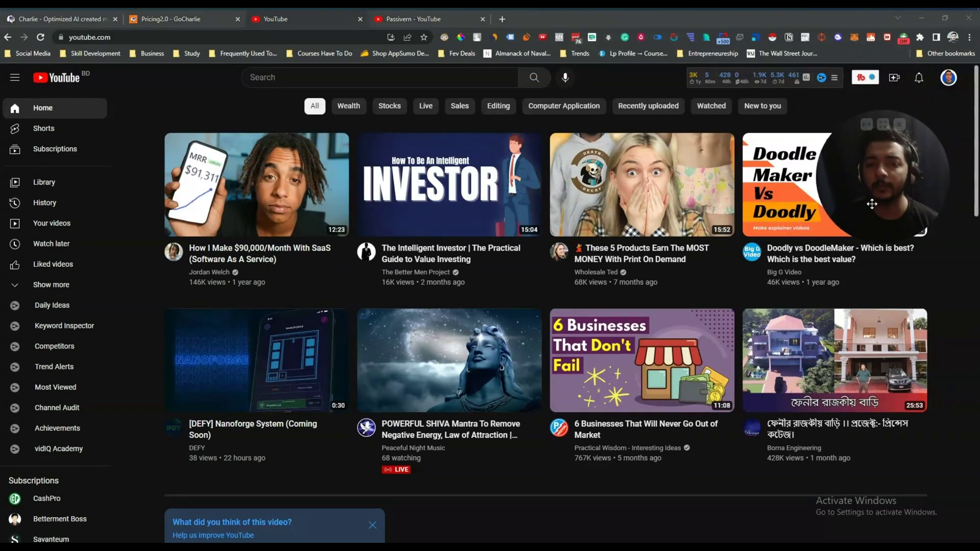
left_click(79, 20)
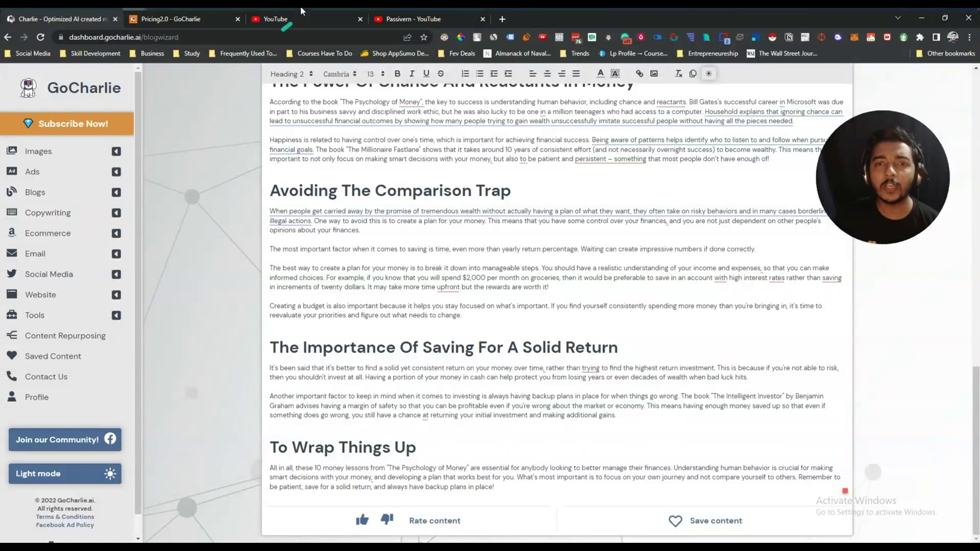
left_click(320, 16)
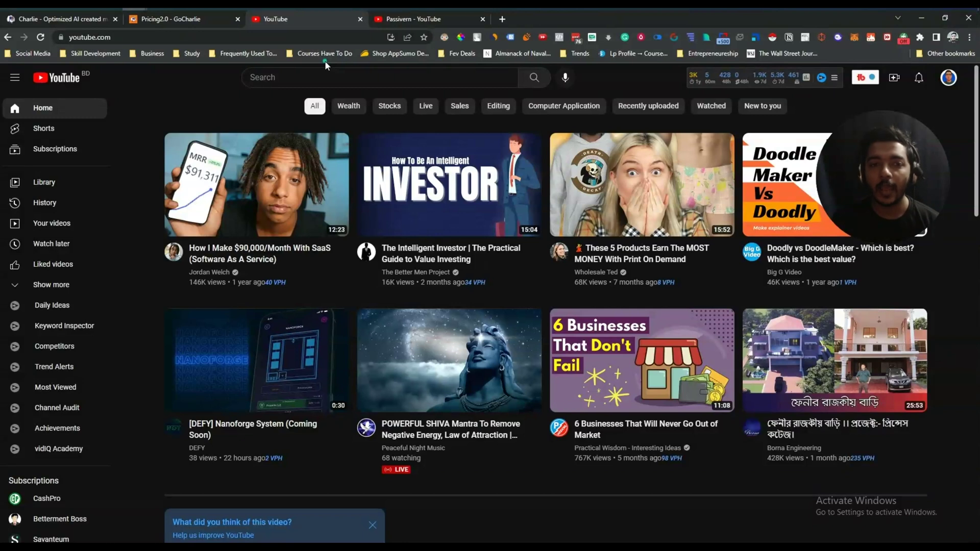
left_click(96, 23)
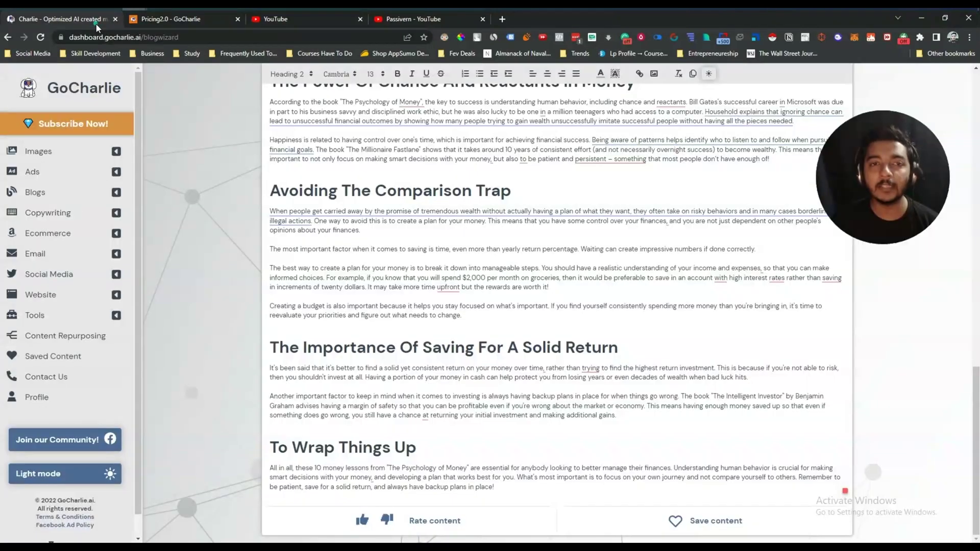
scroll(218, 263, "up", 3)
scroll(255, 153, "up", 3)
left_click_drag(269, 245, 498, 489)
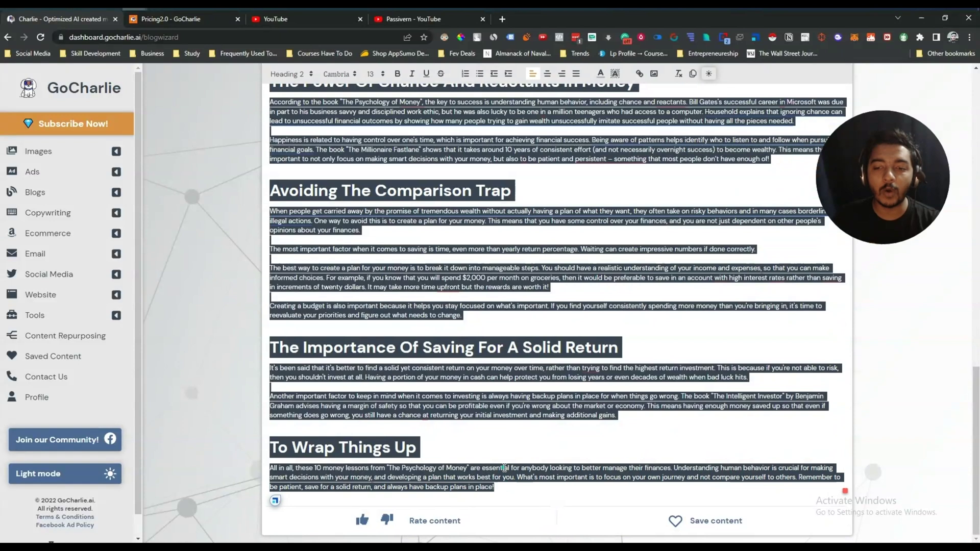
right_click(504, 468)
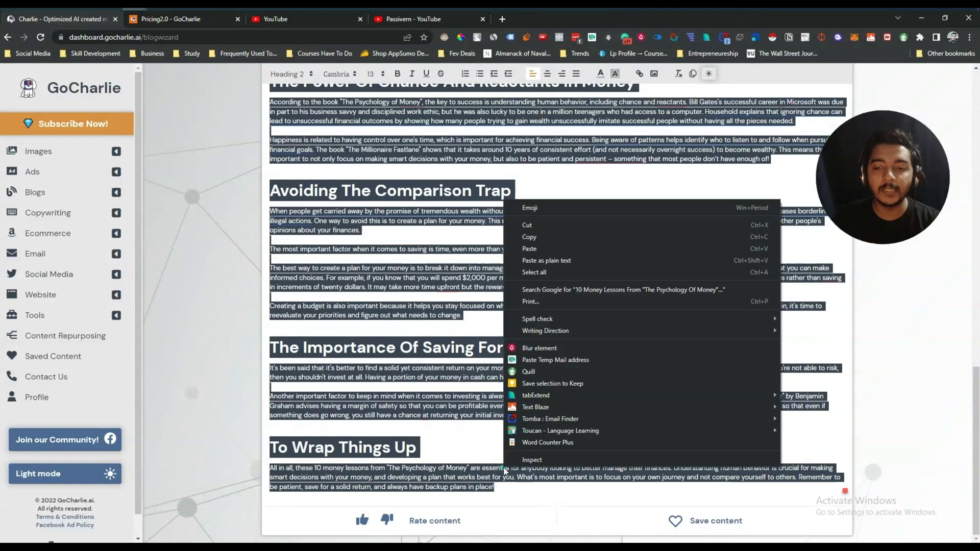
left_click(541, 241)
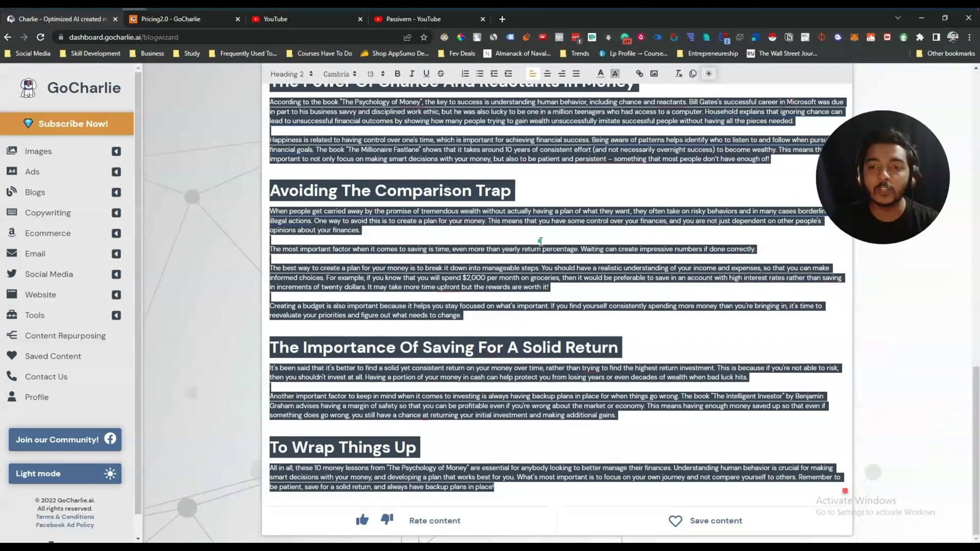
left_click(232, 253)
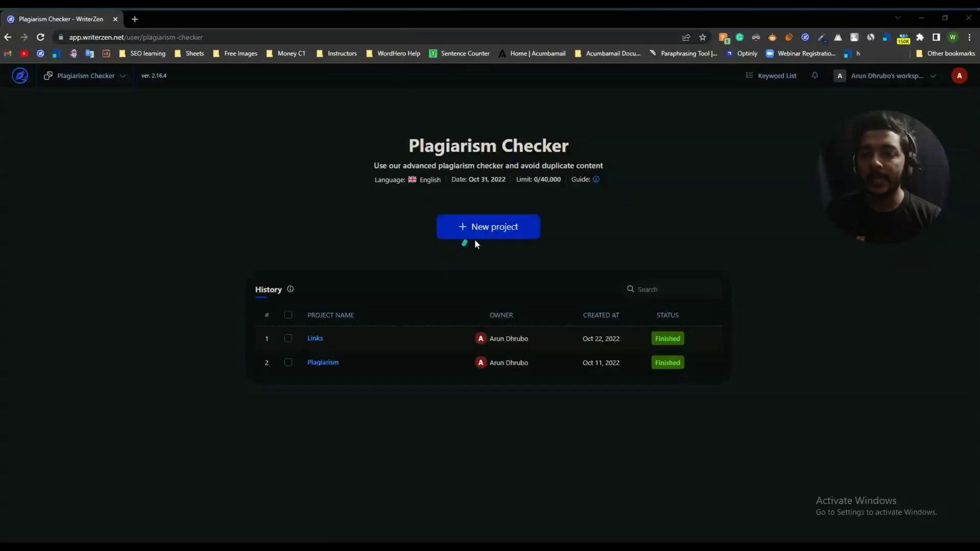
Start a new plagiarism check, paste the article, title it 'Go Charlie Content', and submit
left_click(493, 236)
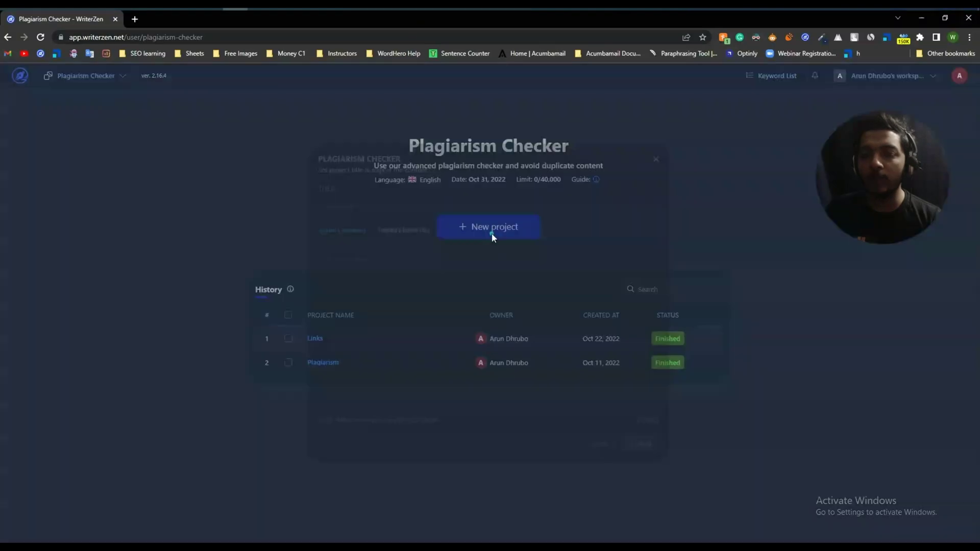
left_click(402, 208)
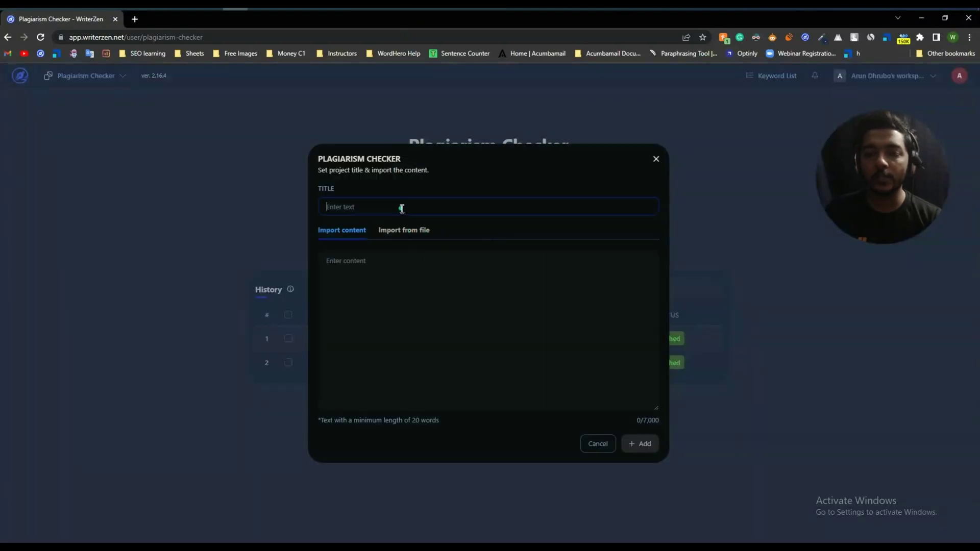
right_click(388, 277)
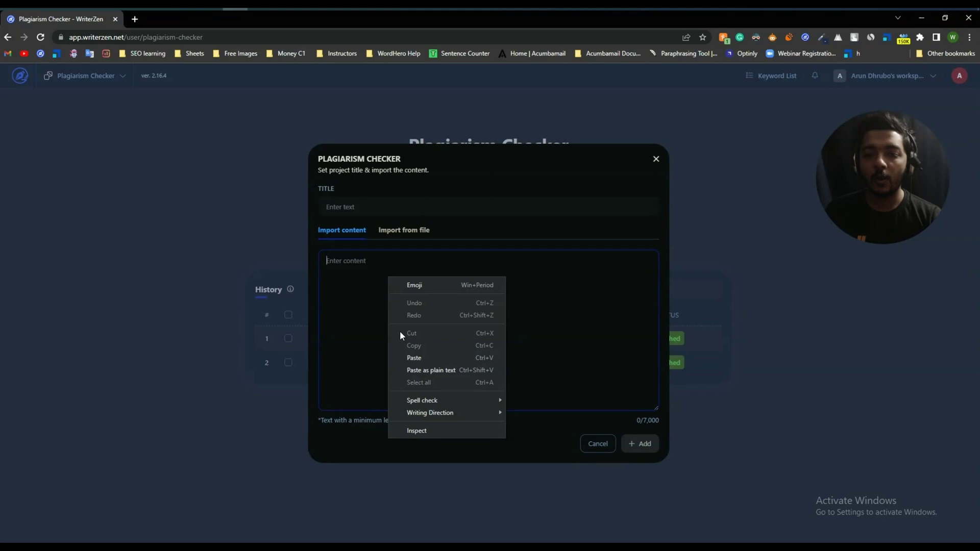
left_click(409, 358)
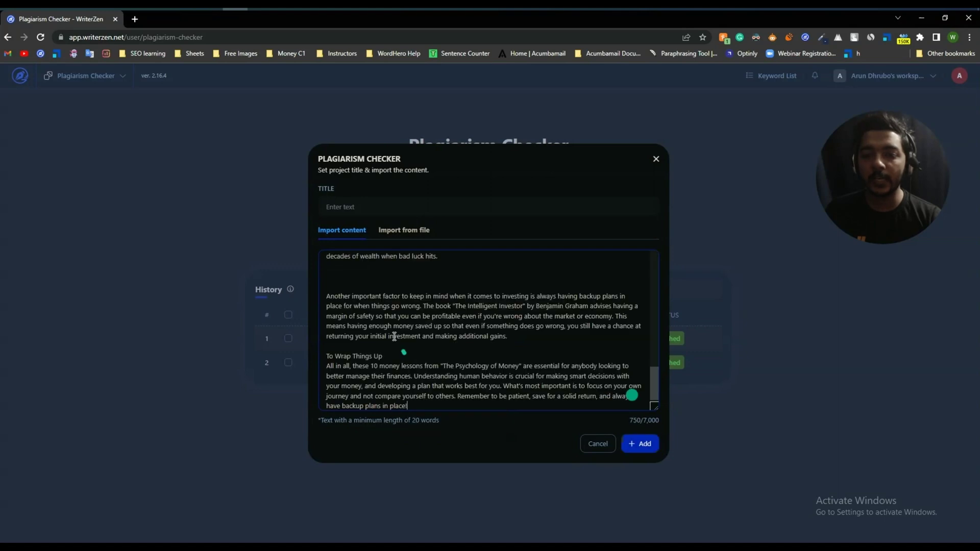
left_click(374, 211)
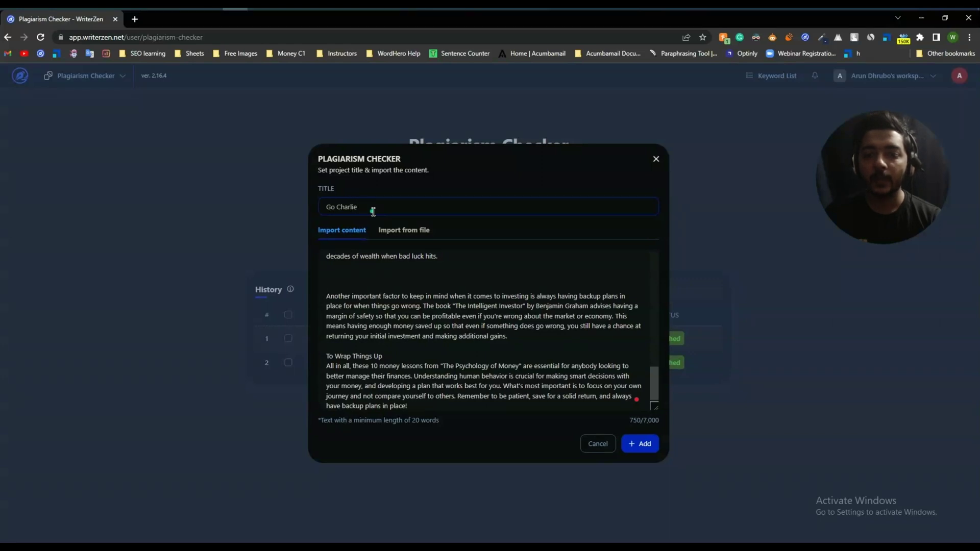
type("Go Charlie Content")
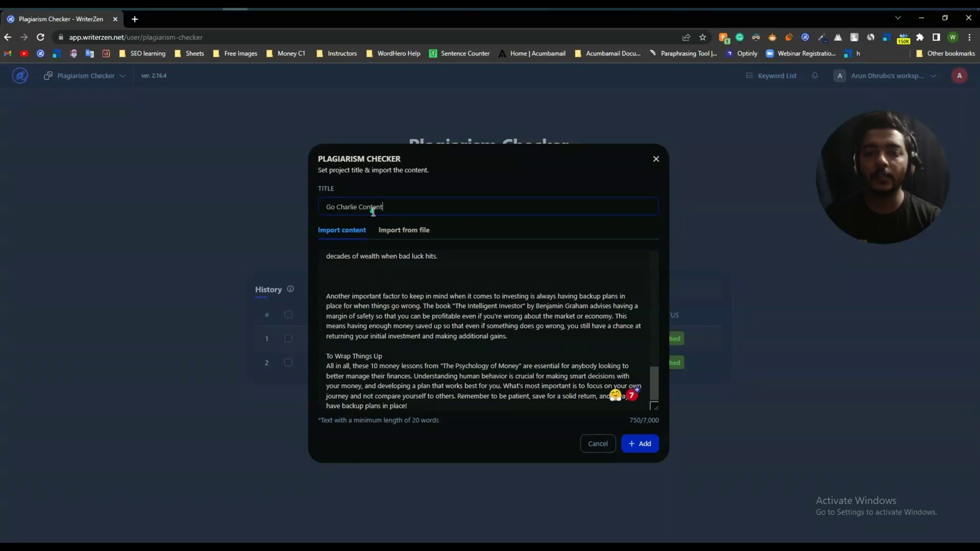
left_click(640, 447)
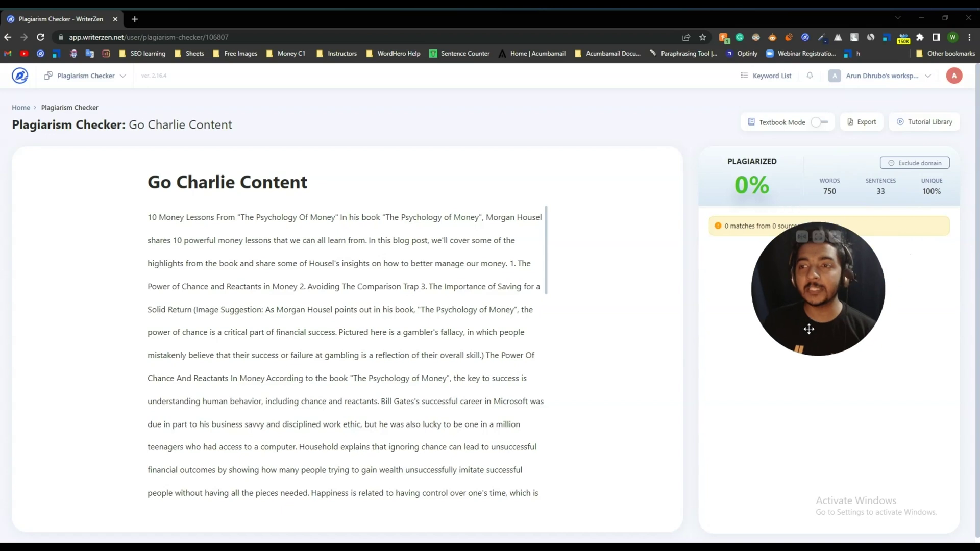
Review the 0% plagiarized, 750-word checked text, then return to the GoCharlie editor
mouse_move(805, 352)
left_click_drag(805, 352, 816, 399)
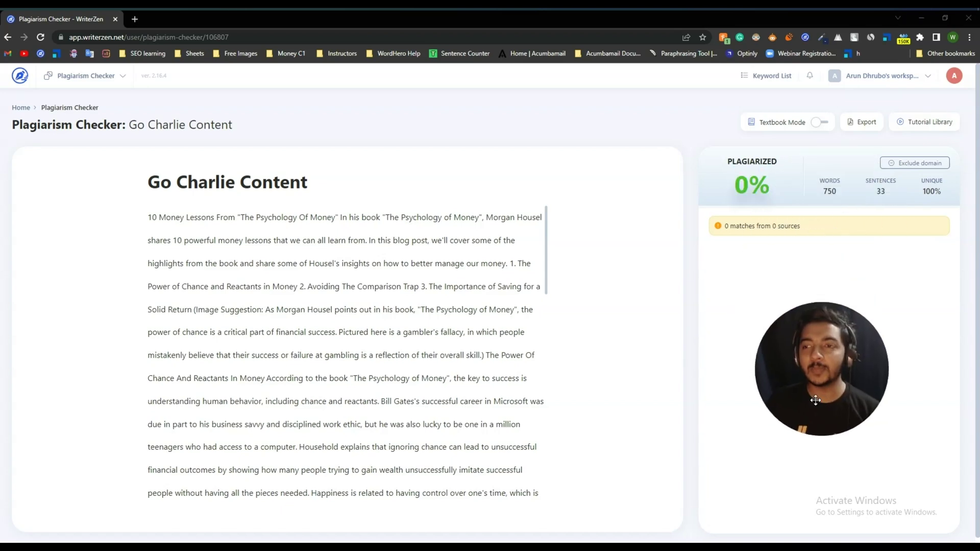
left_click_drag(152, 181, 278, 352)
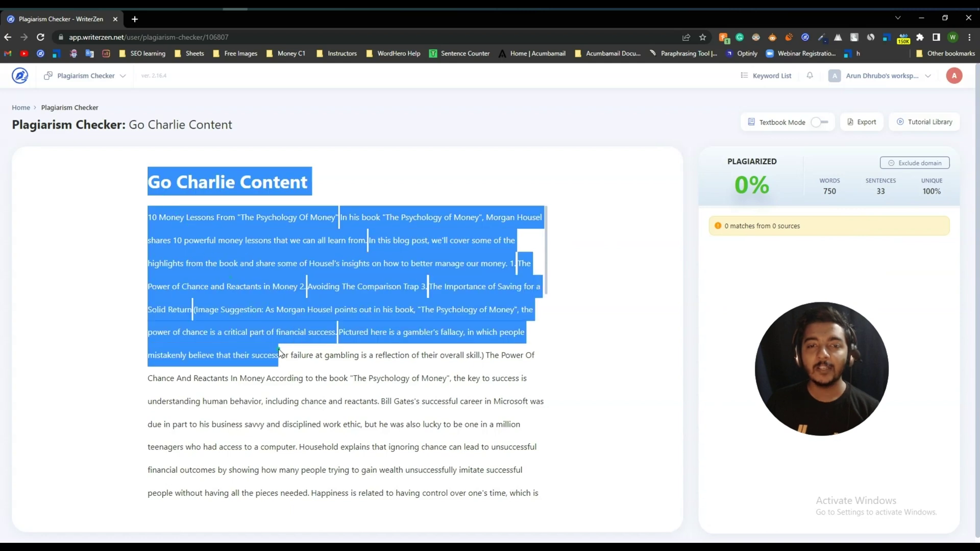
left_click(278, 352)
scroll(279, 353, "down", 10)
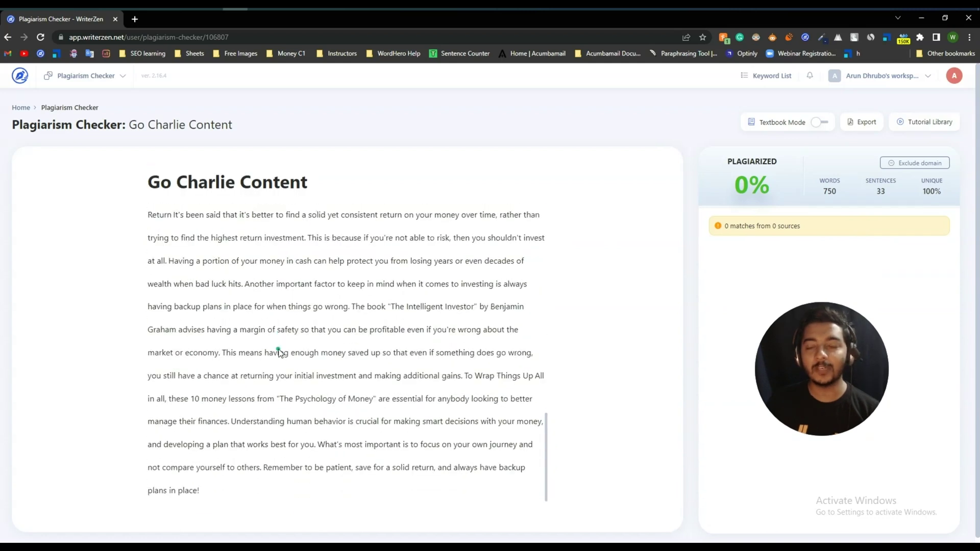
scroll(276, 344, "up", 5)
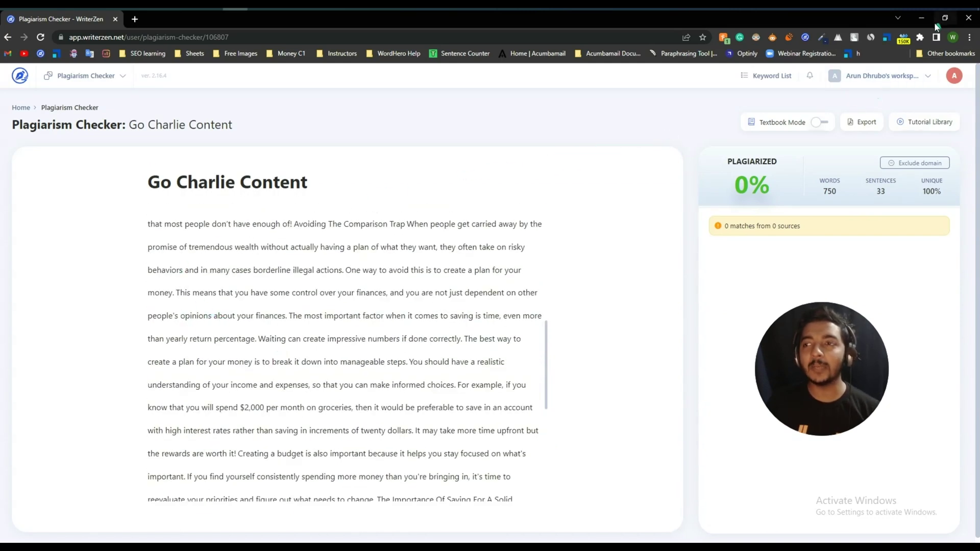
left_click(925, 19)
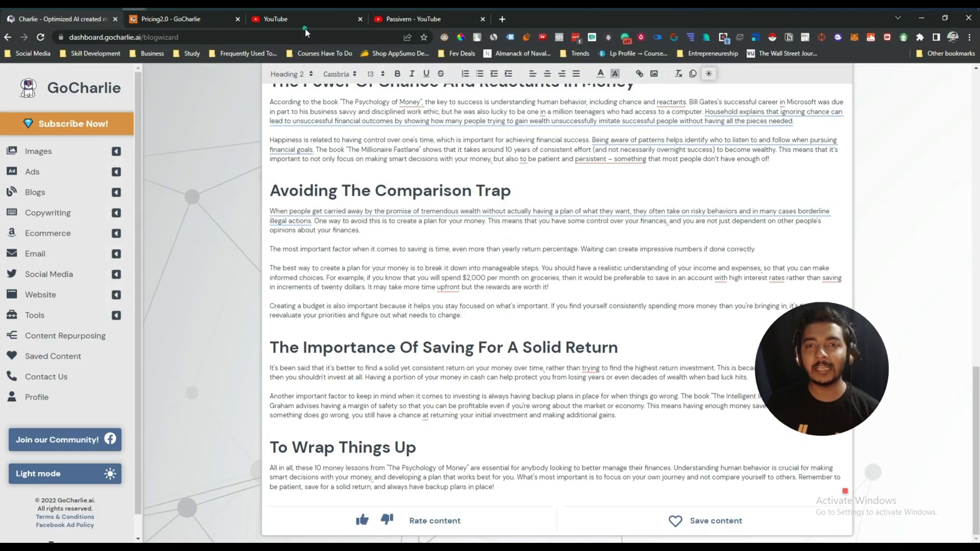
Visit the YouTube home feed, then return to the GoCharlie blog editor
left_click(304, 21)
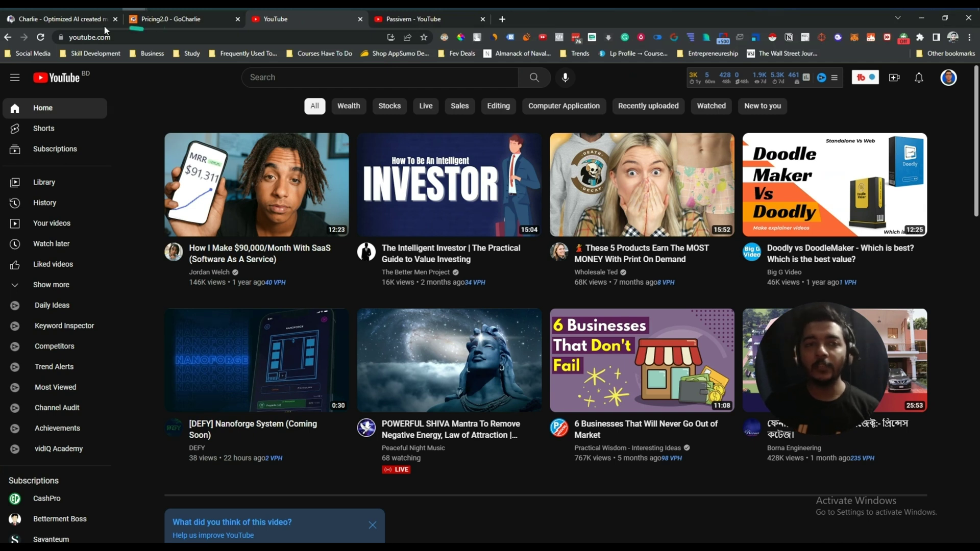
left_click(84, 23)
scroll(444, 292, "up", 3)
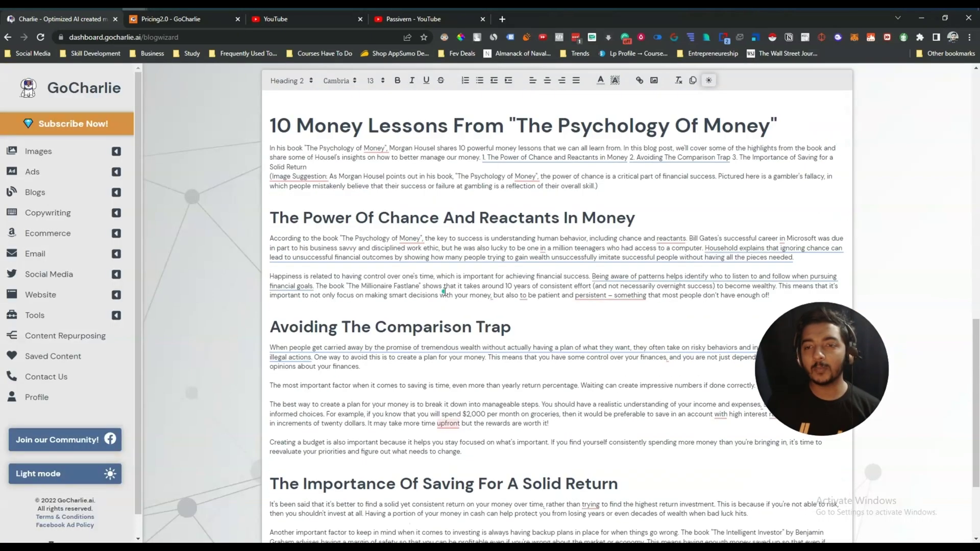
scroll(444, 292, "up", 2)
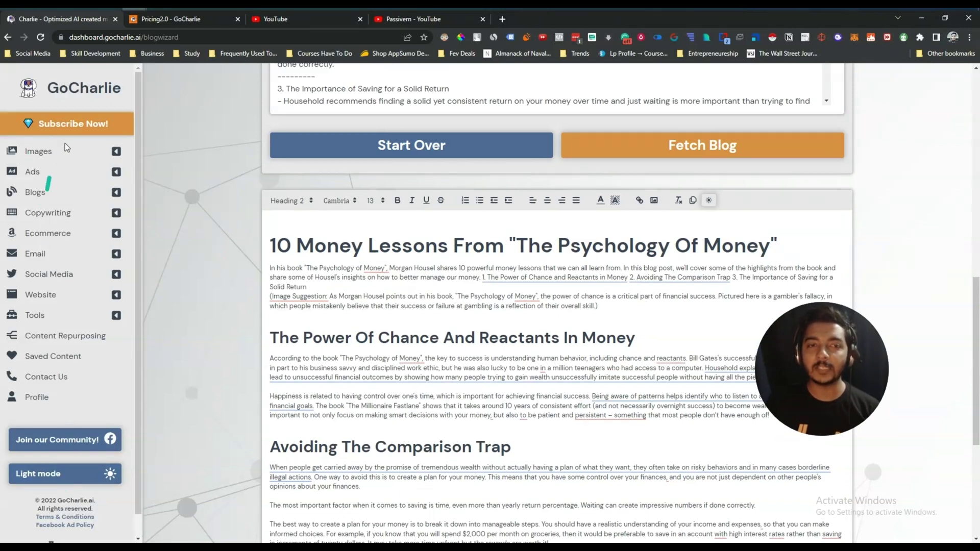
Return to the GoCharlie dashboard and open the pricing page showing the $435 lifetime offer
left_click(84, 95)
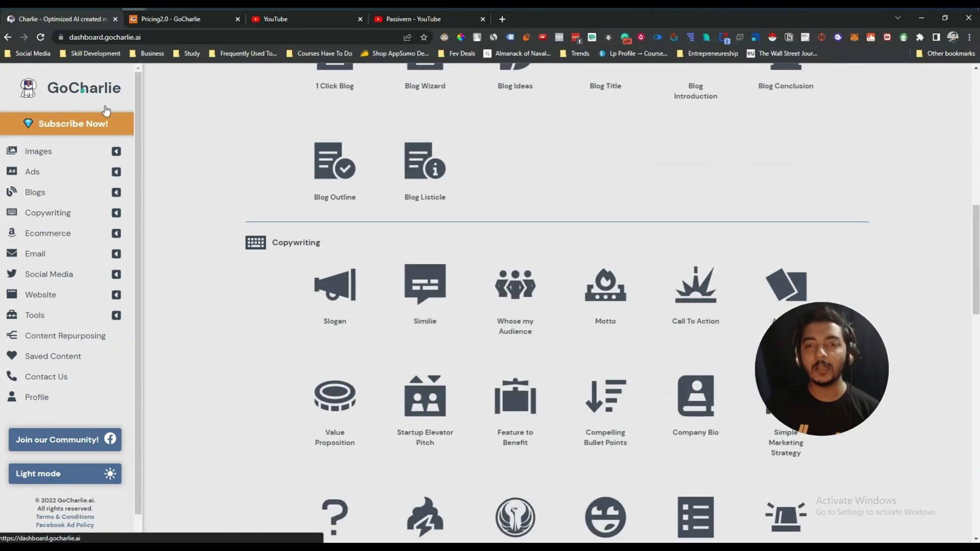
scroll(286, 372, "down", 5)
scroll(286, 373, "up", 5)
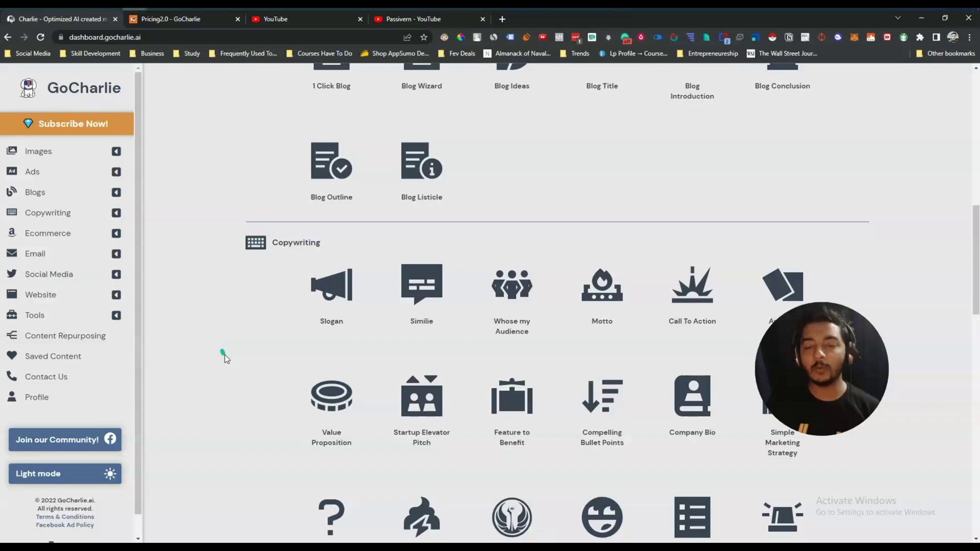
scroll(225, 354, "up", 10)
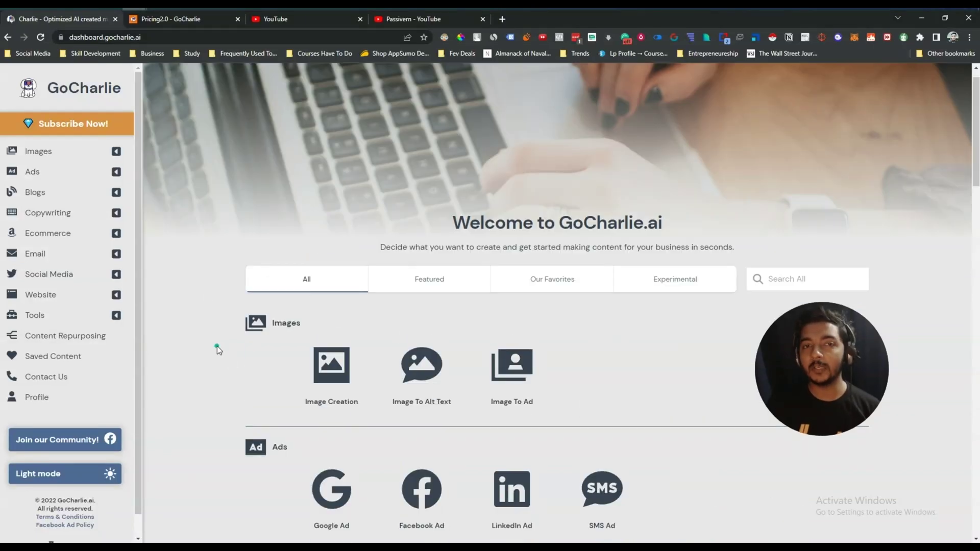
left_click(158, 23)
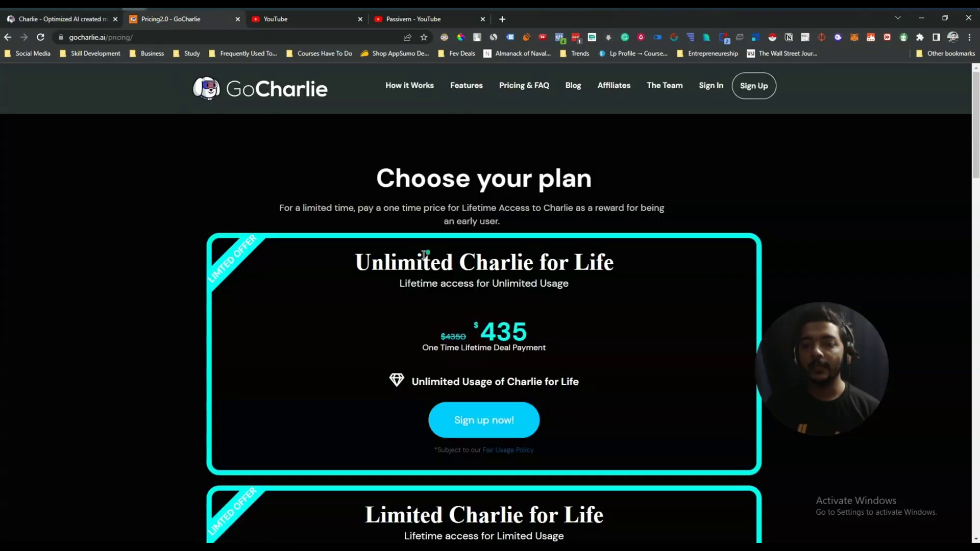
left_click_drag(358, 262, 645, 261)
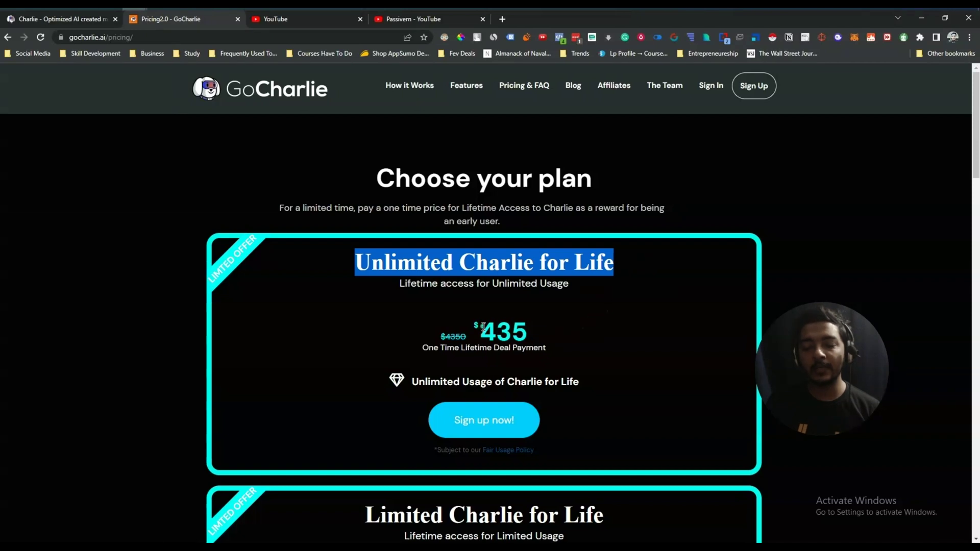
left_click_drag(486, 325, 549, 331)
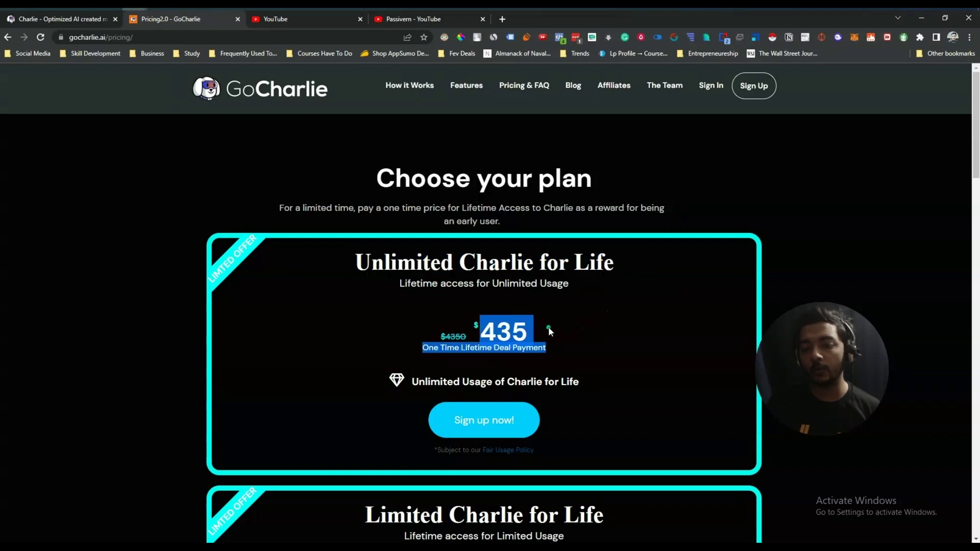
scroll(549, 330, "down", 5)
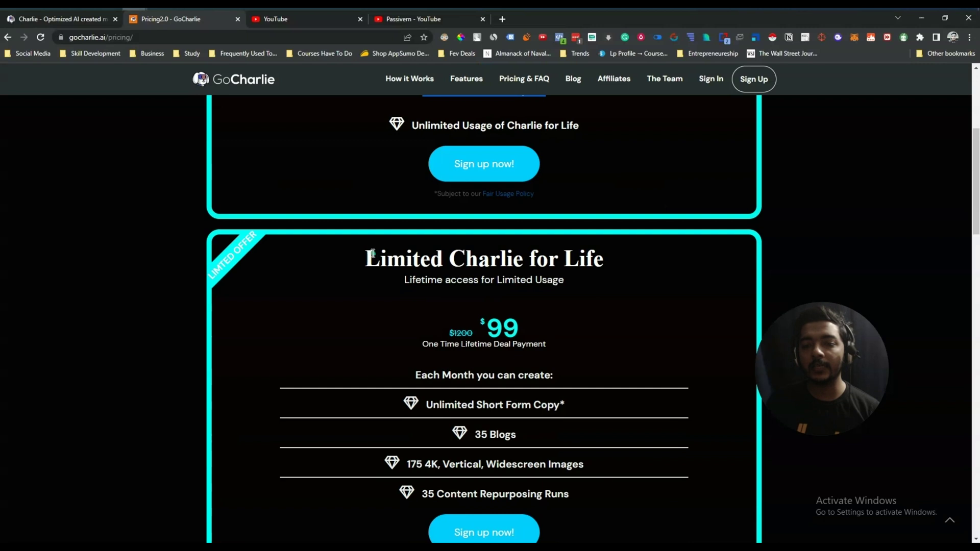
left_click_drag(372, 254, 621, 253)
scroll(491, 263, "down", 3)
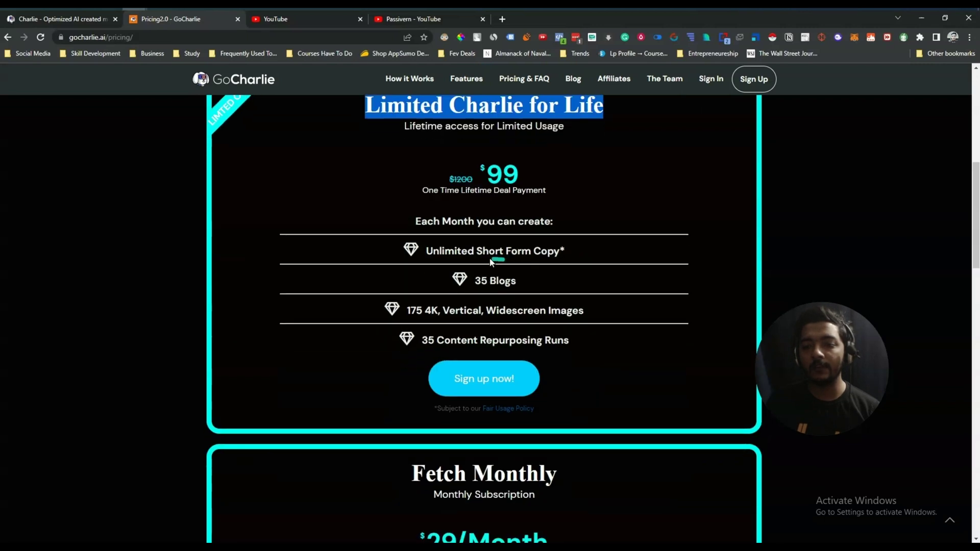
scroll(491, 263, "down", 4)
left_click_drag(427, 269, 556, 269)
scroll(591, 271, "down", 1)
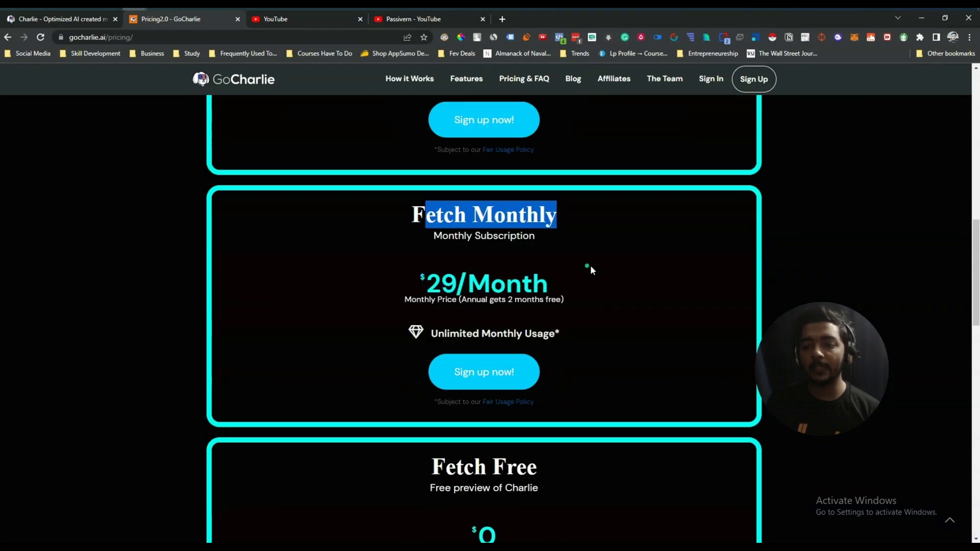
scroll(590, 265, "down", 3)
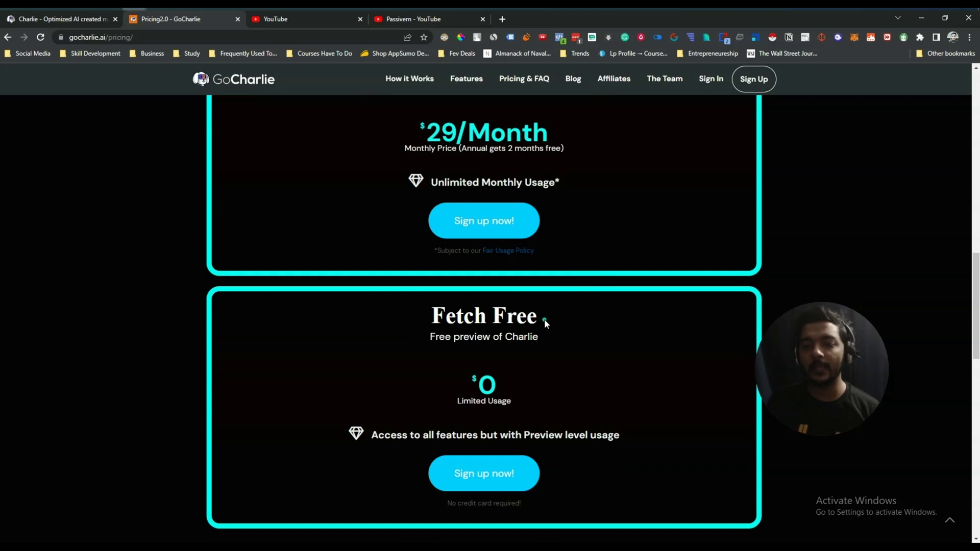
scroll(545, 319, "up", 12)
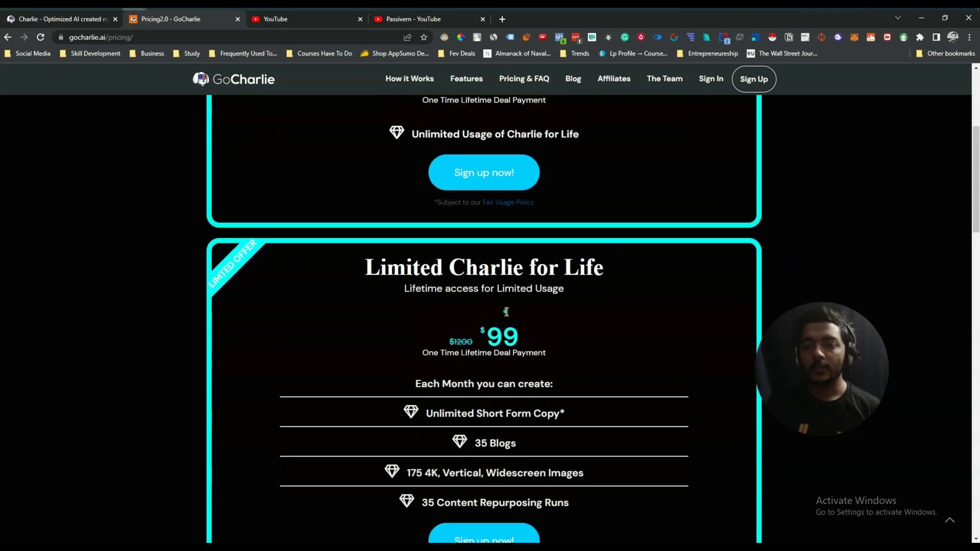
scroll(507, 316, "up", 1)
left_click_drag(356, 263, 669, 263)
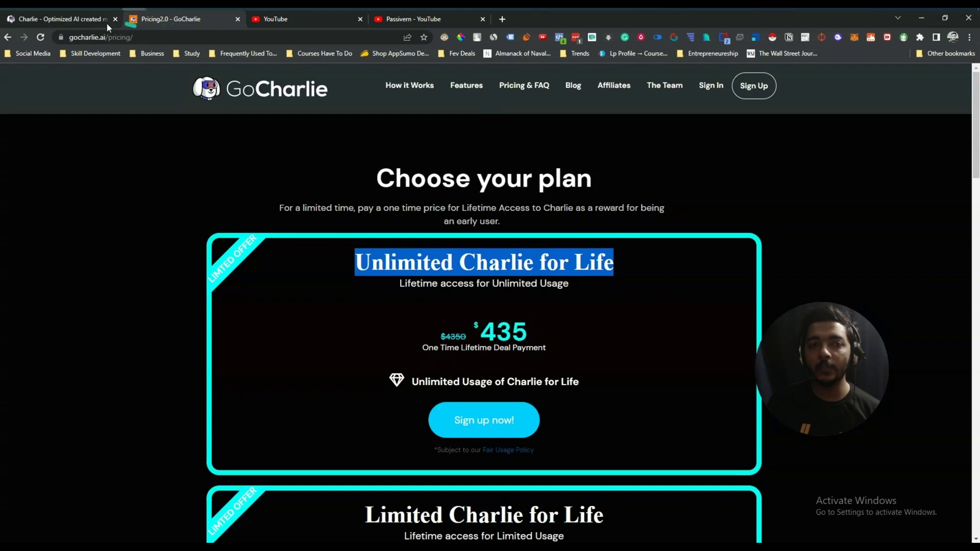
left_click(92, 20)
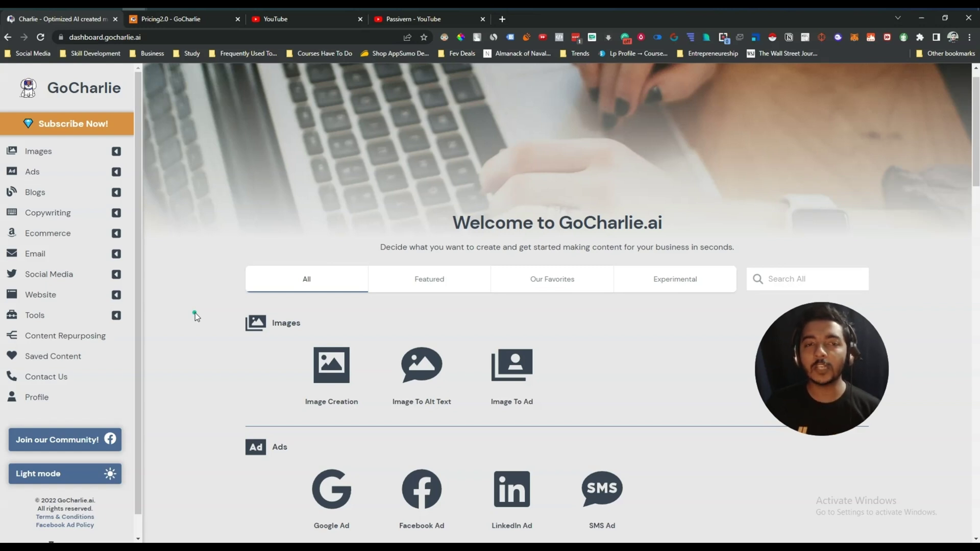
Open Content Repurposing, with goal Inform and empty Audience and YouTube URL fields
left_click_drag(234, 359, 234, 419)
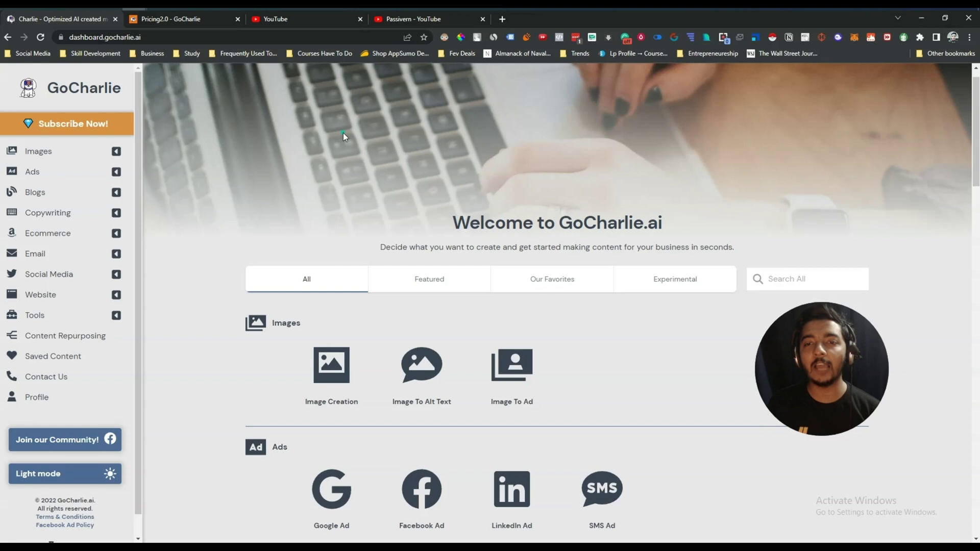
left_click(65, 337)
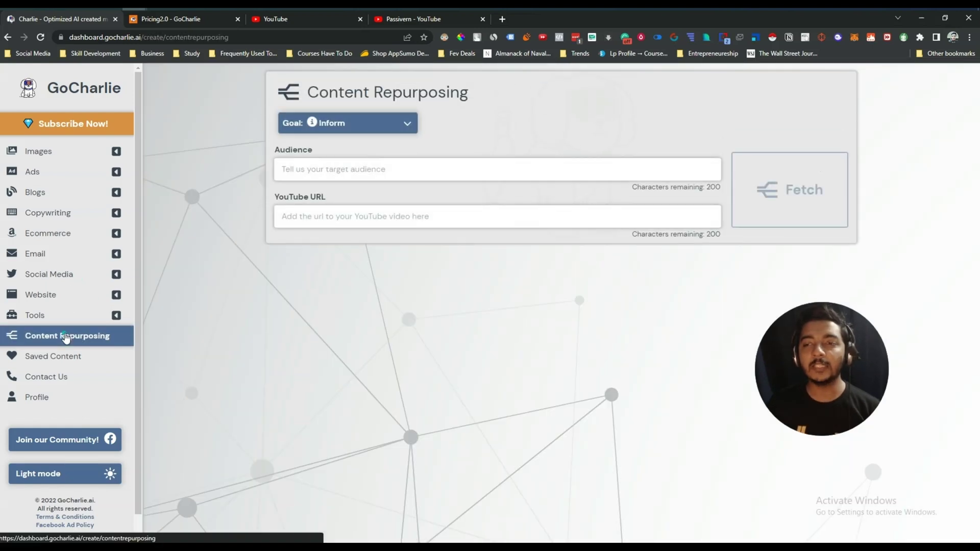